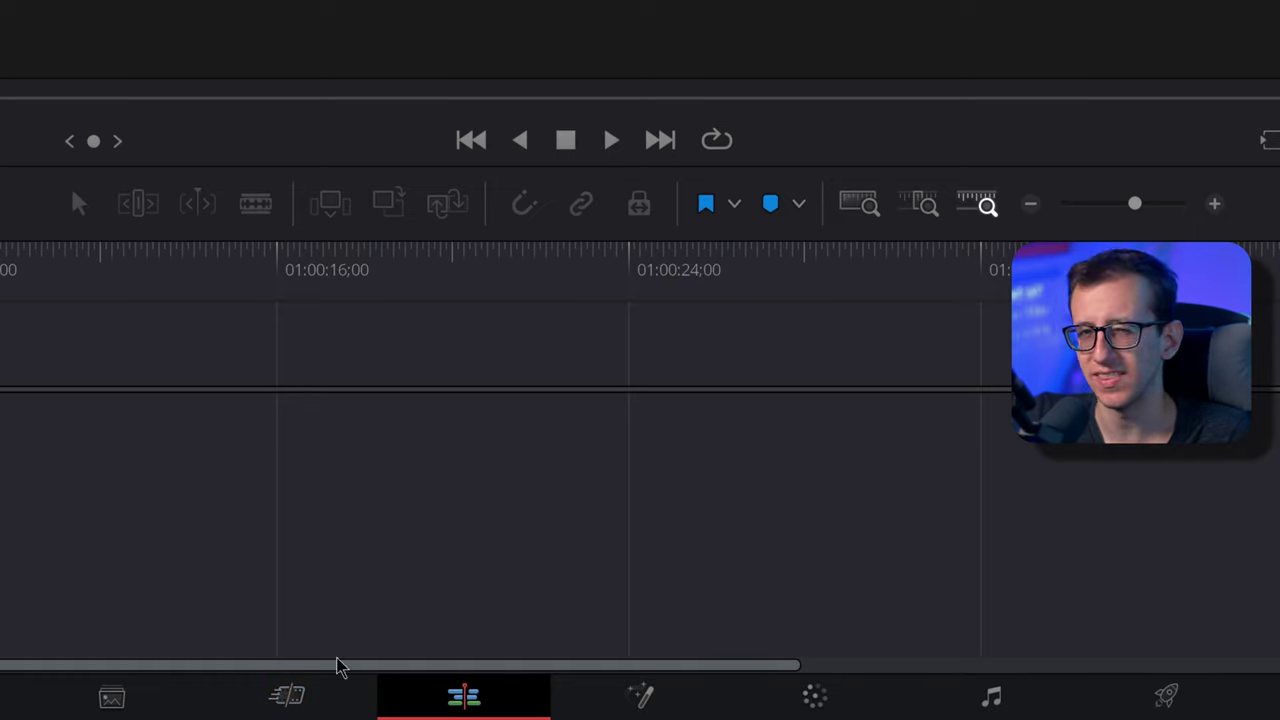
- Import the three sunset and moon video files into the Media Pool and return to the Edit page
{"action": "left_click", "coordinate": [131, 697]}
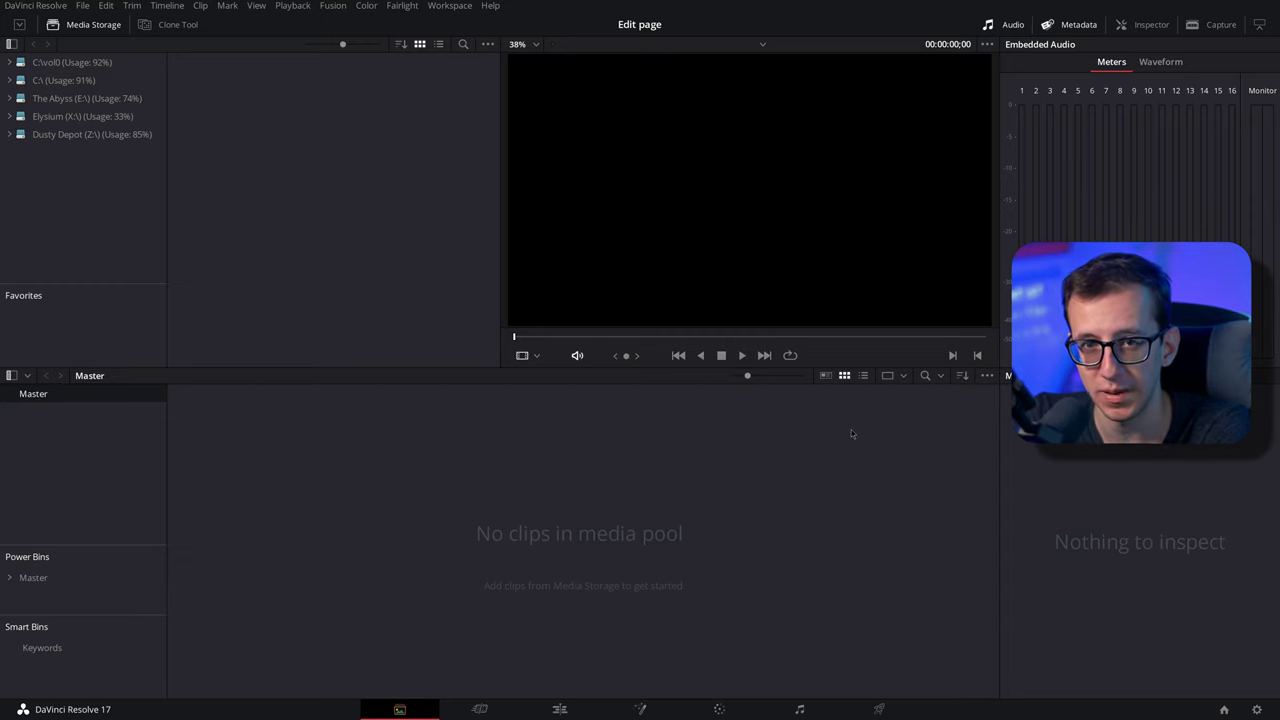
{"action": "left_click", "coordinate": [545, 711]}
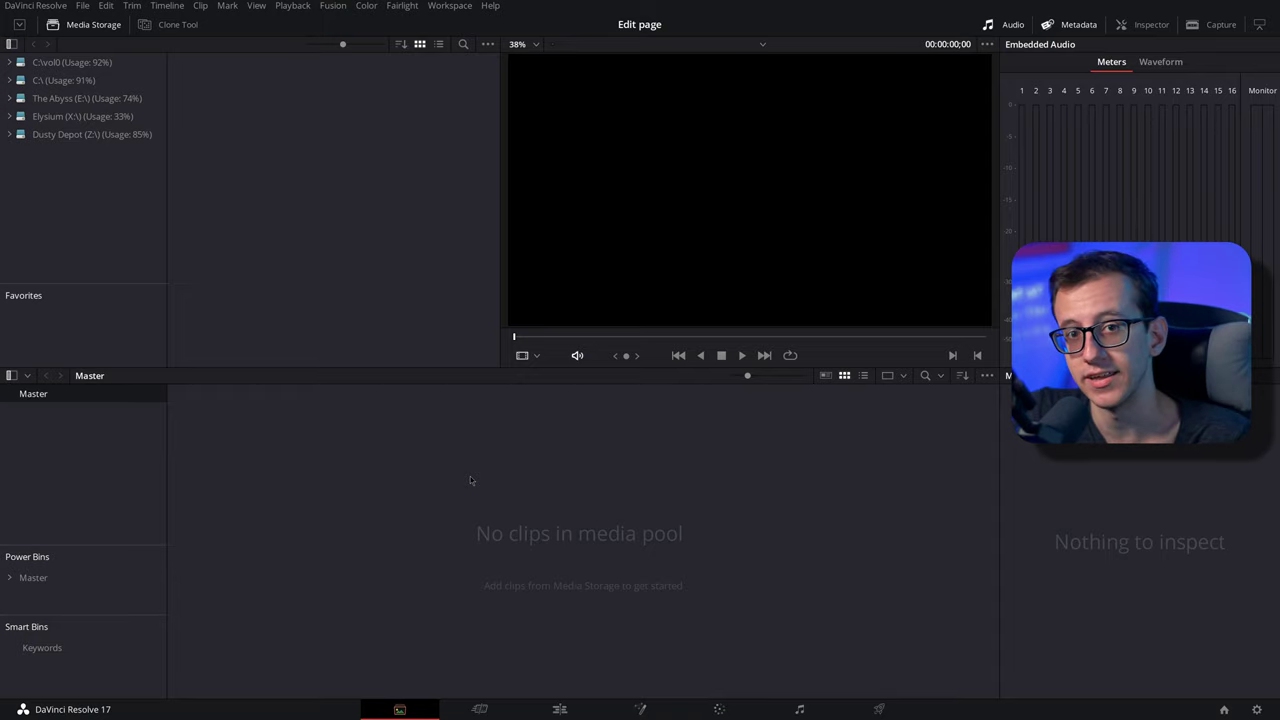
{"action": "left_click_drag", "start_coordinate": [470, 476], "coordinate": [326, 466]}
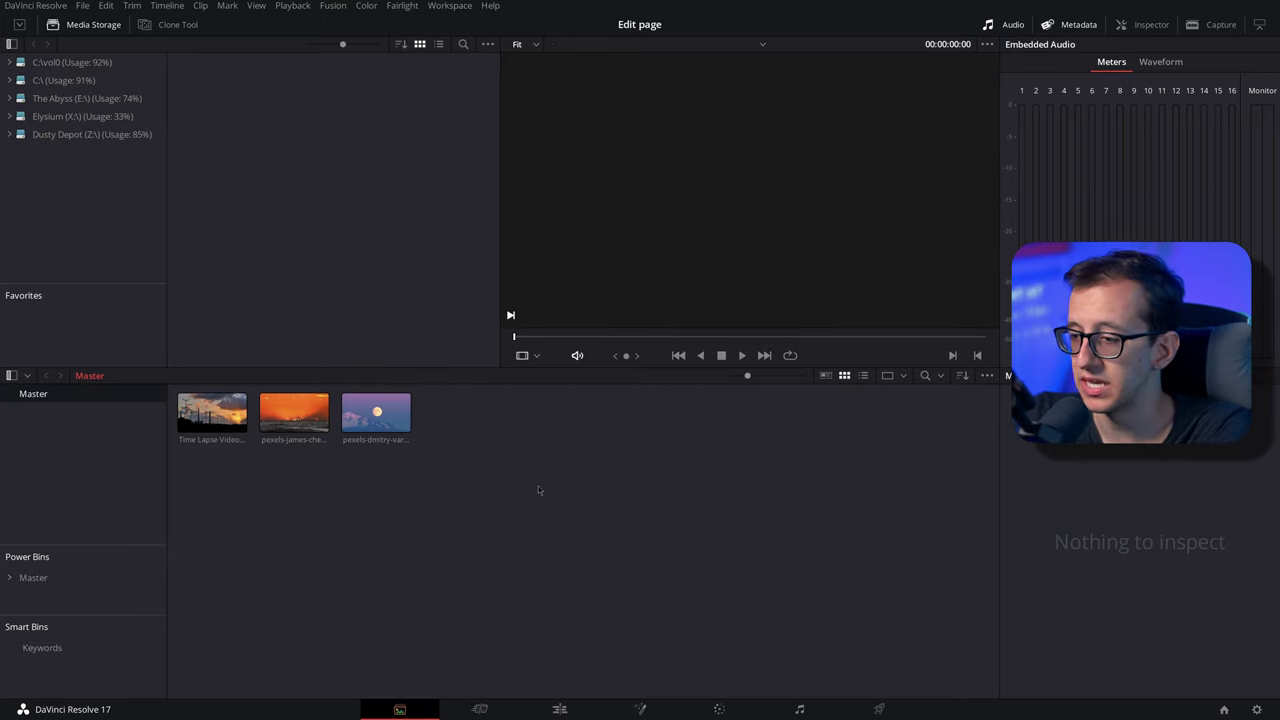
{"action": "left_click", "coordinate": [560, 709]}
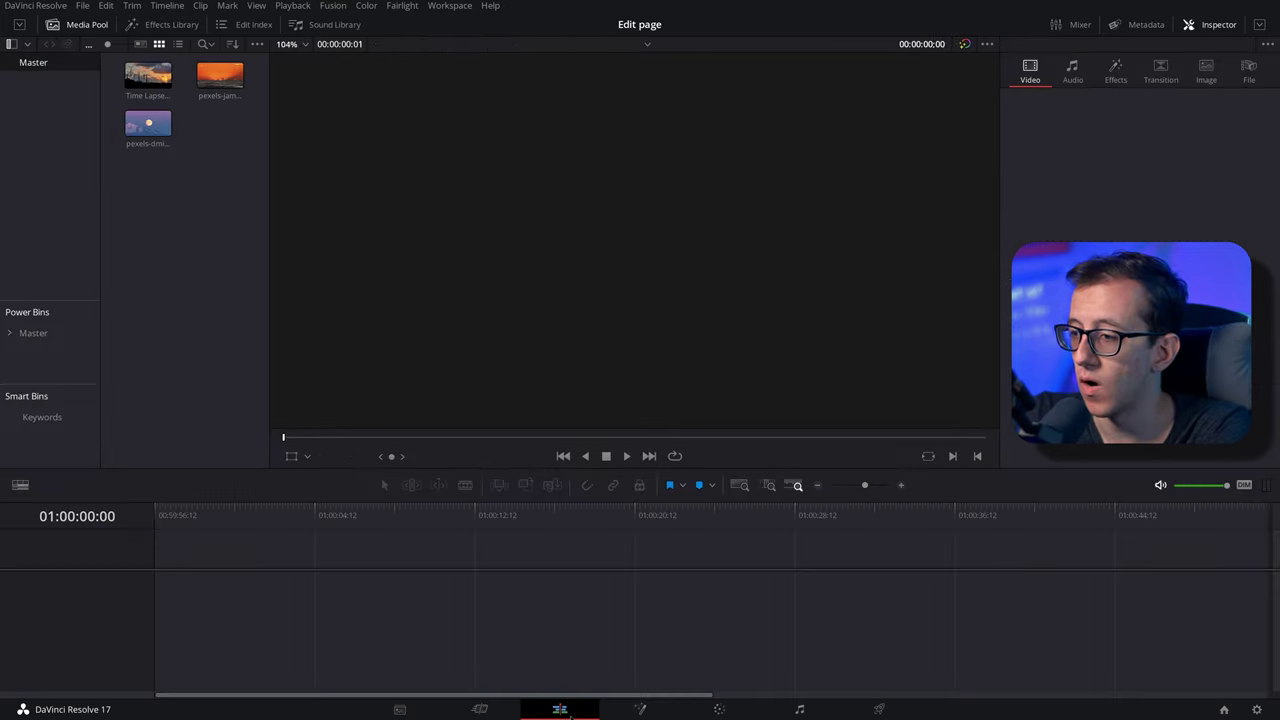
- Go from the Media page over to the Cut page
{"action": "left_click", "coordinate": [400, 709]}
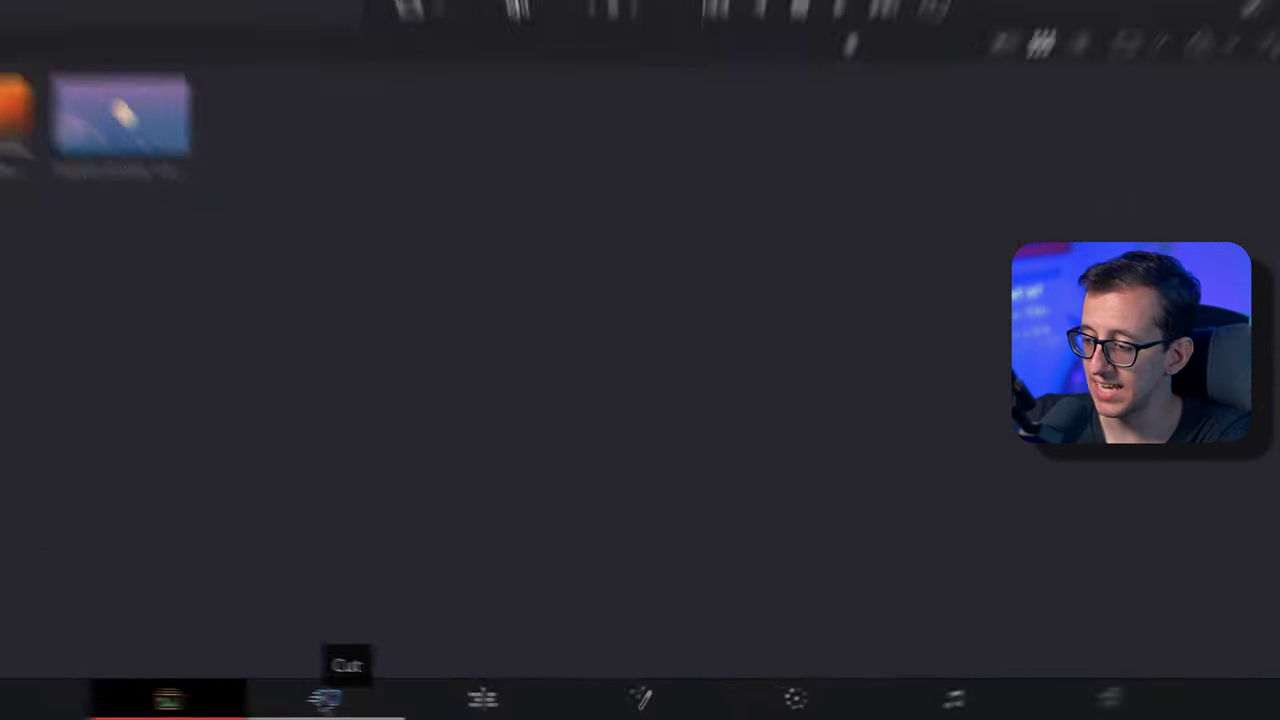
{"action": "left_click", "coordinate": [287, 697]}
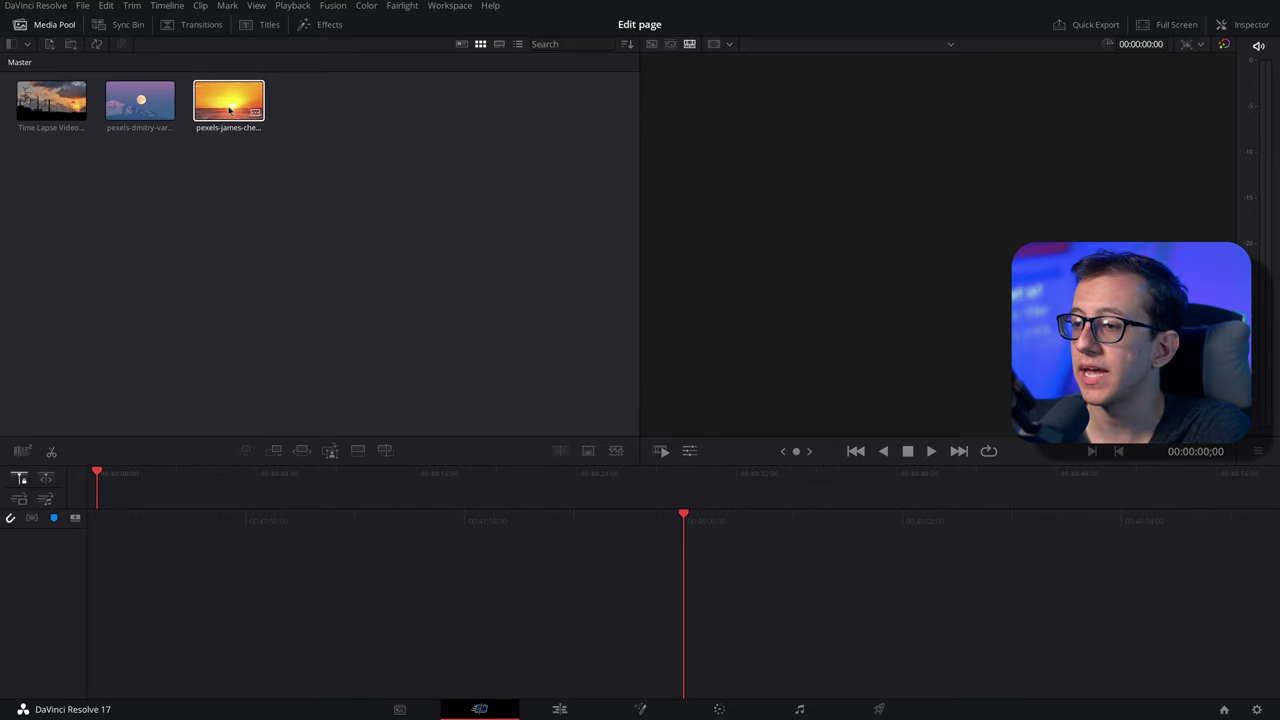
- Build Timeline 1 from the ocean sunset clip, splitting with Ctrl+B and ripple-deleting the middle piece
{"action": "left_click_drag", "start_coordinate": [229, 100], "coordinate": [709, 645]}
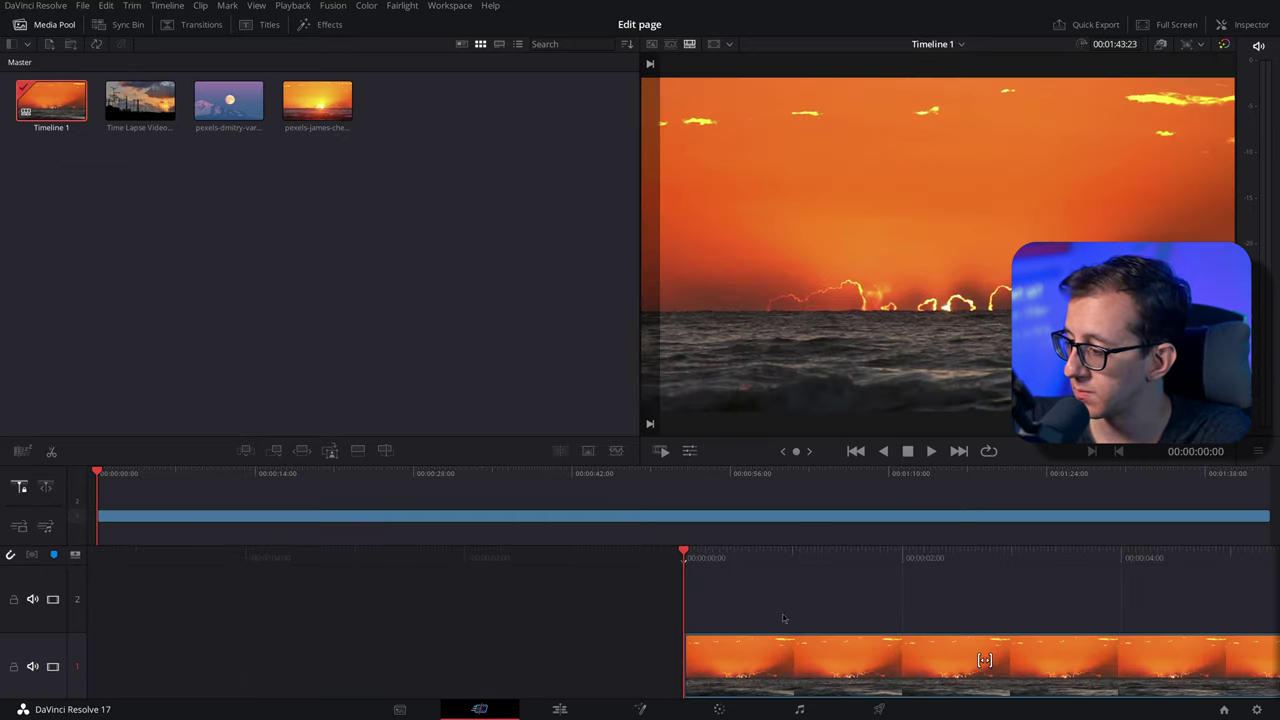
{"action": "left_click_drag", "start_coordinate": [1036, 551], "coordinate": [744, 680]}
{"action": "key", "text": "ctrl+b"}
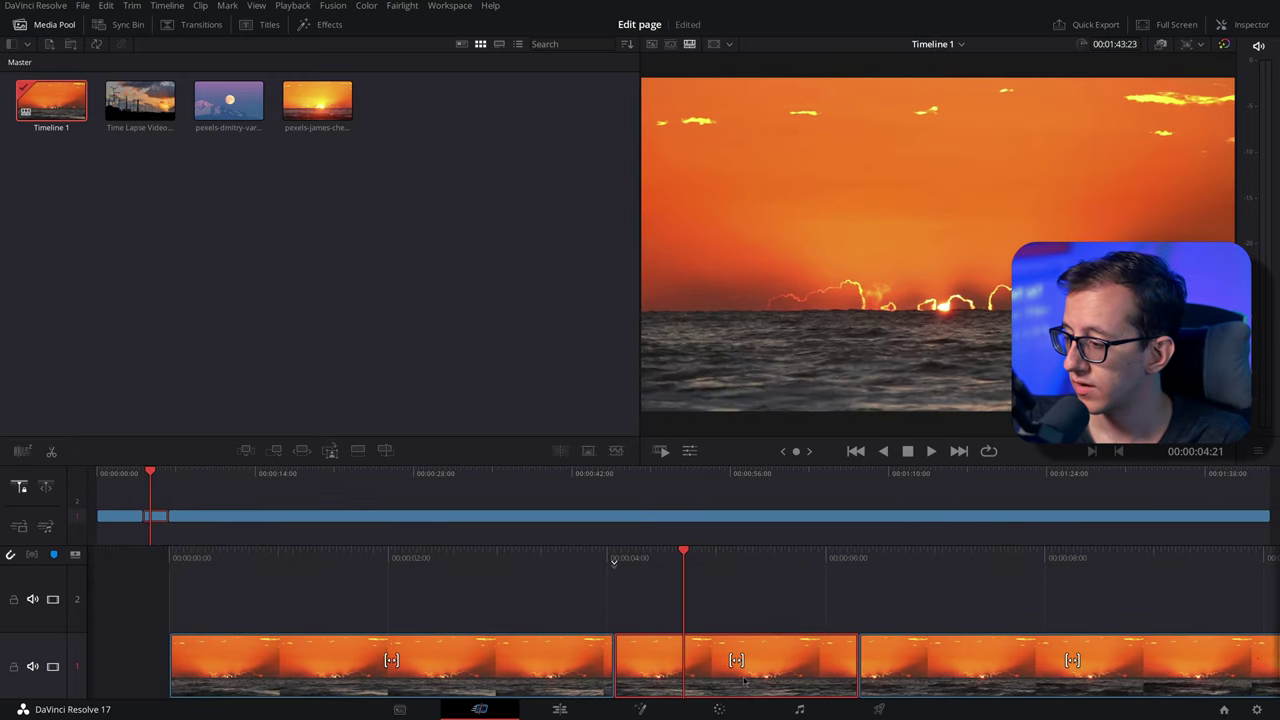
{"action": "key", "text": "Delete"}
{"action": "left_click_drag", "start_coordinate": [755, 557], "coordinate": [398, 551]}
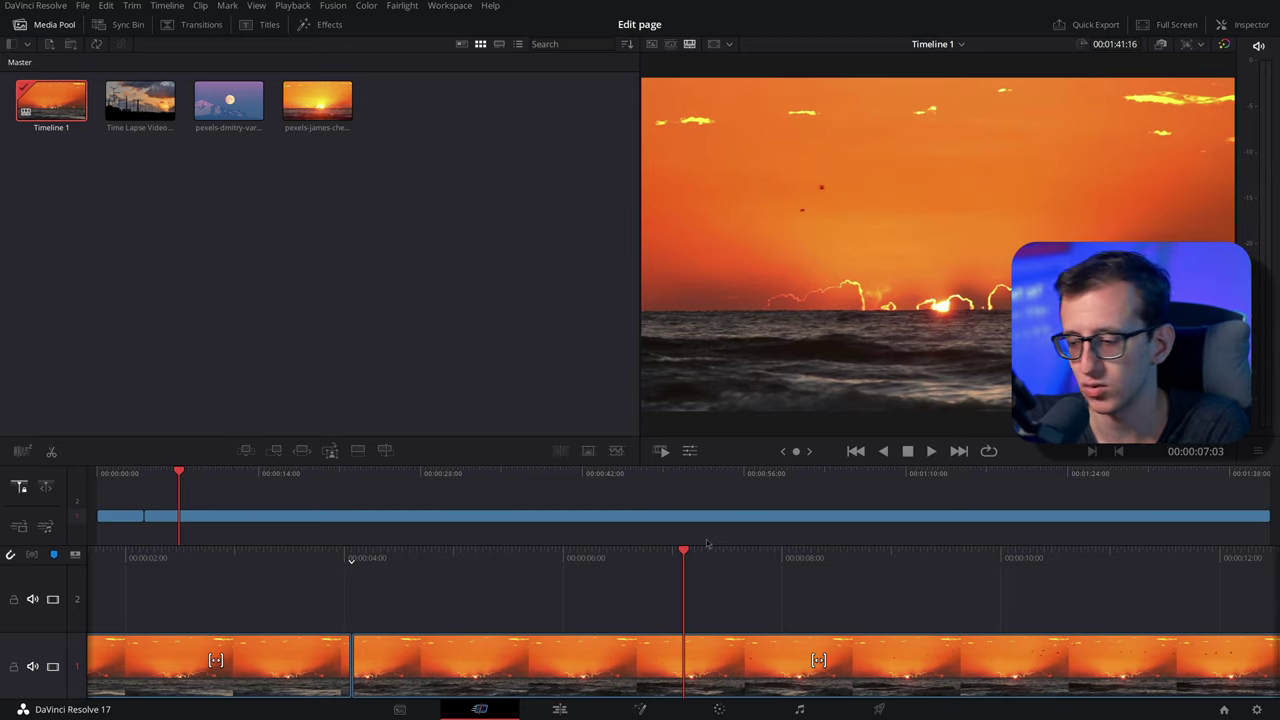
- Enlarge the Edit page timeline to show Video 2 and audio tracks, and bring 08 Splash into the media pool
{"action": "left_click", "coordinate": [561, 709]}
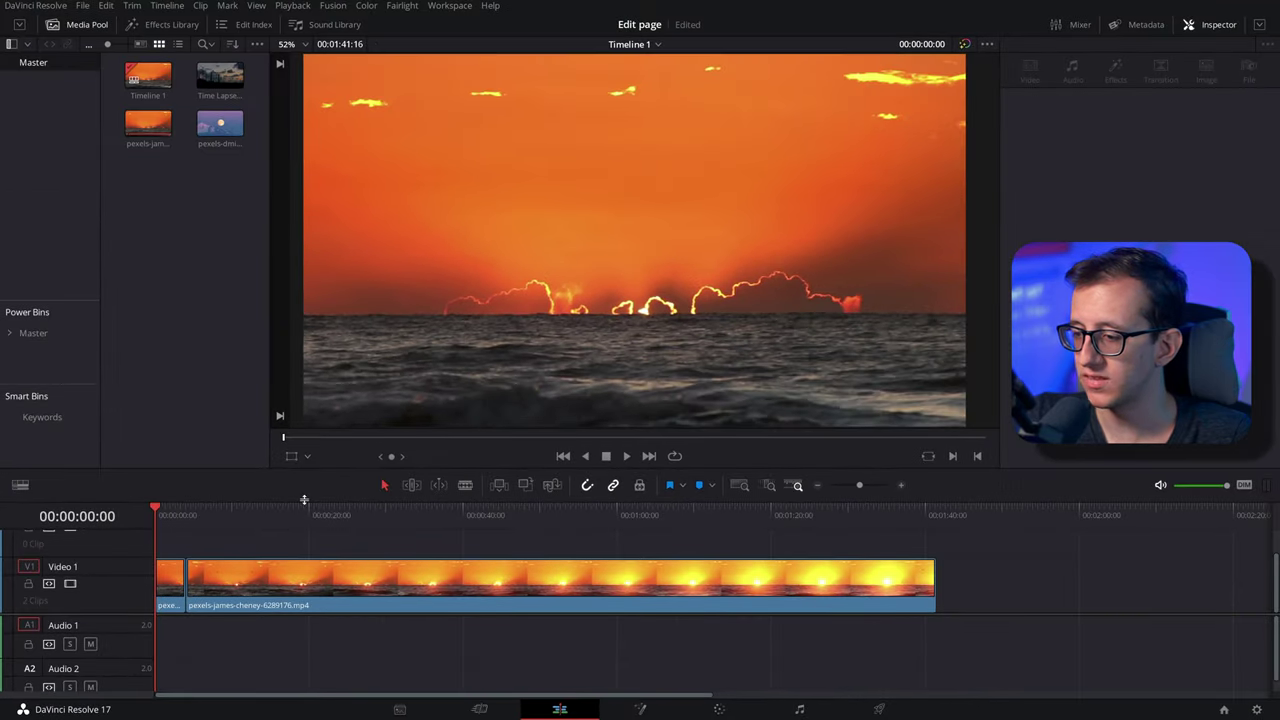
{"action": "left_click_drag", "start_coordinate": [304, 499], "coordinate": [296, 383]}
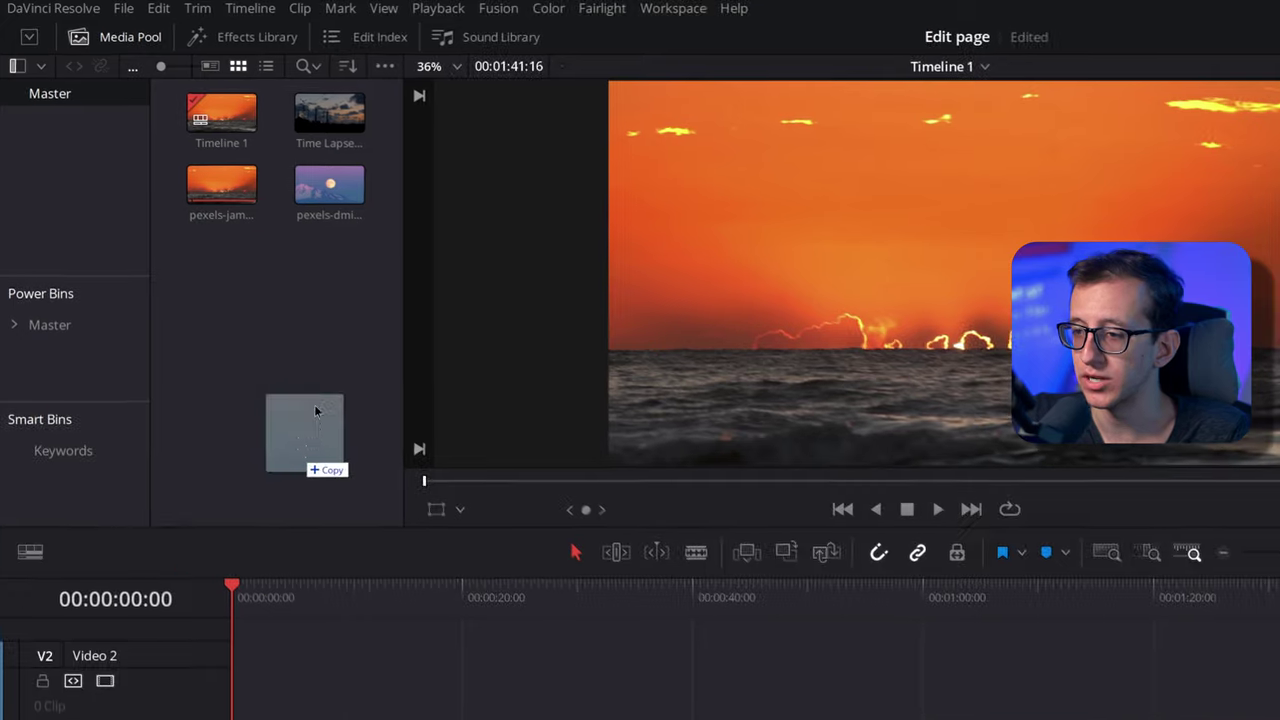
{"action": "left_click_drag", "start_coordinate": [197, 303], "coordinate": [182, 213]}
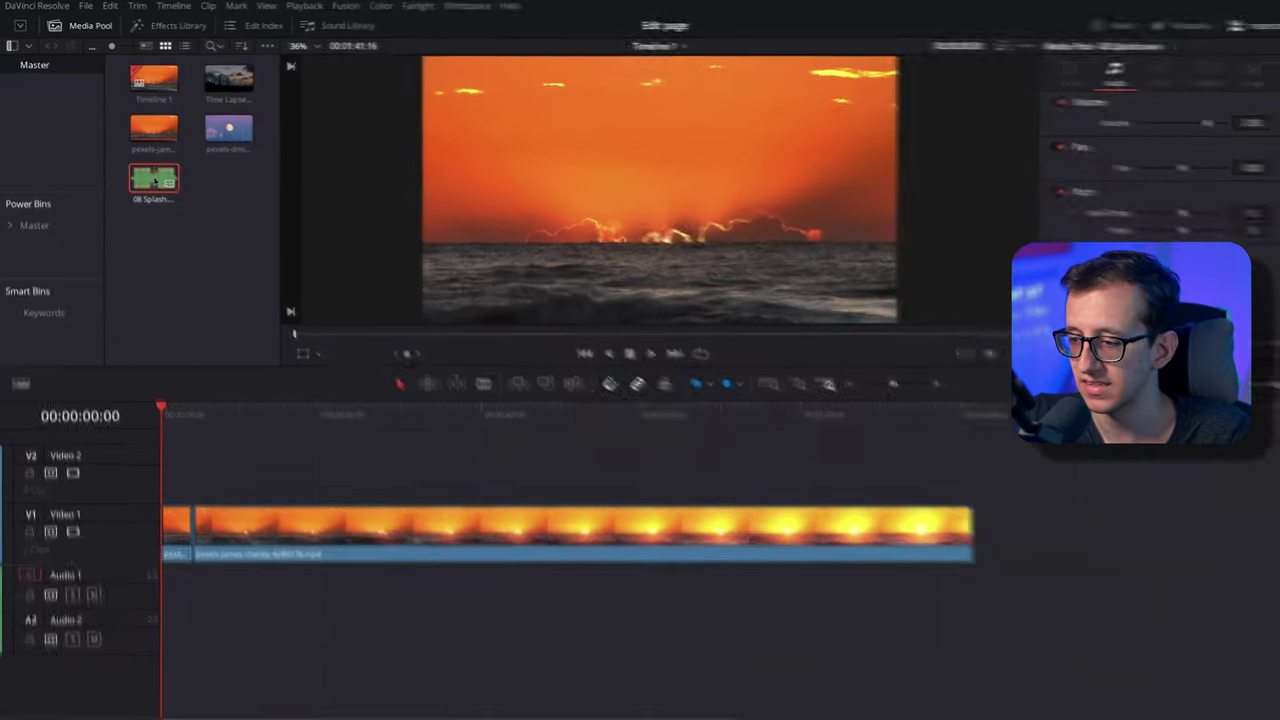
- Place the 08 Splash music on Audio 1 and mute that track
{"action": "key", "text": "ctrl+z"}
{"action": "left_click_drag", "start_coordinate": [182, 409], "coordinate": [166, 569]}
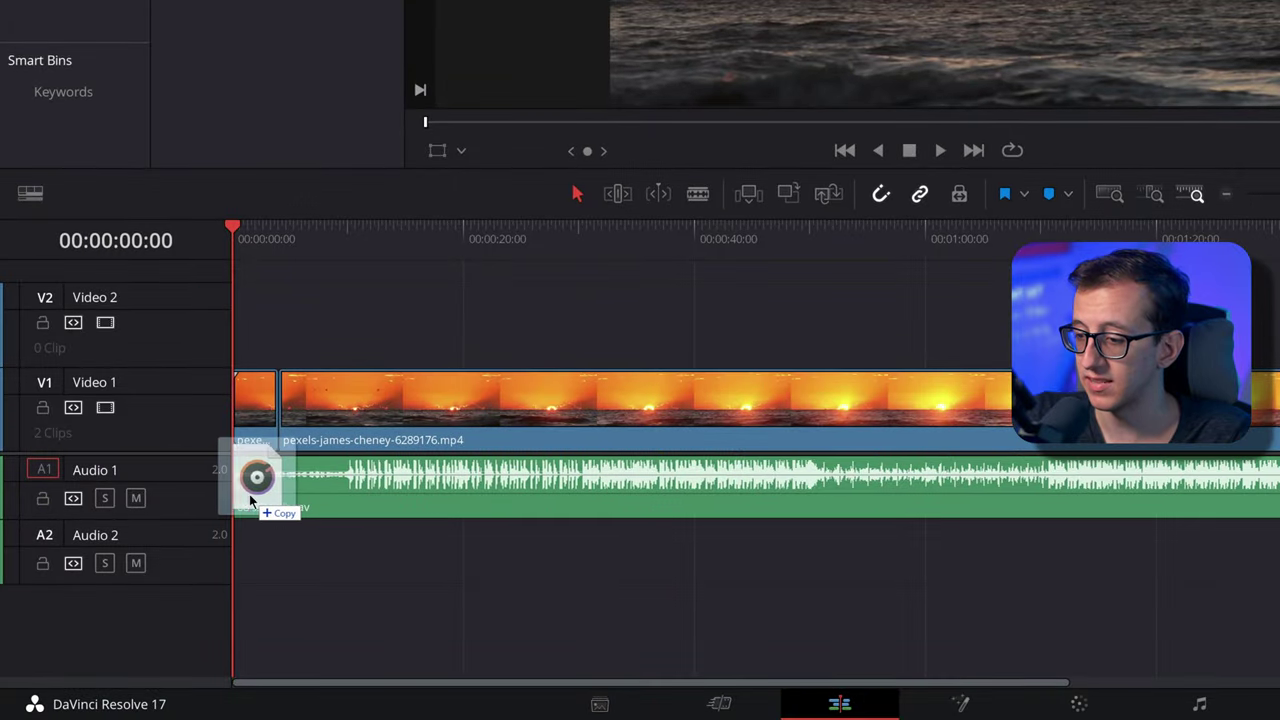
{"action": "left_click_drag", "start_coordinate": [249, 494], "coordinate": [250, 495]}
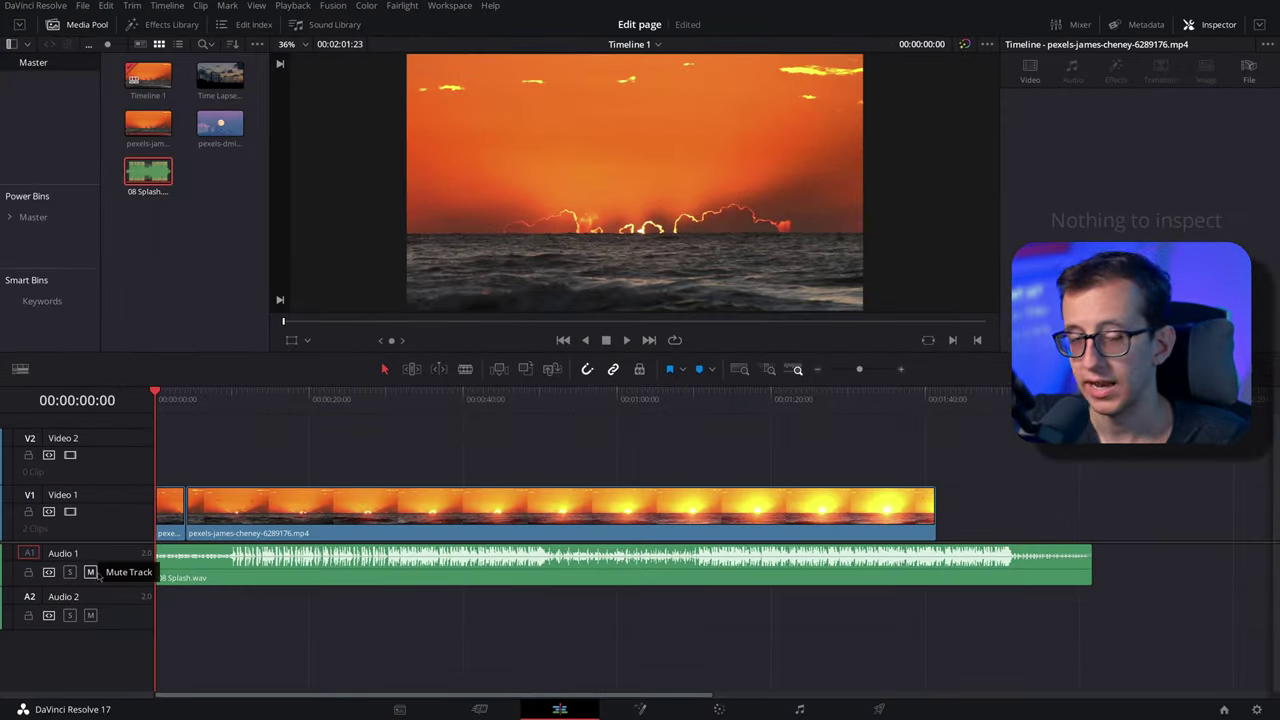
{"action": "left_click", "coordinate": [99, 578]}
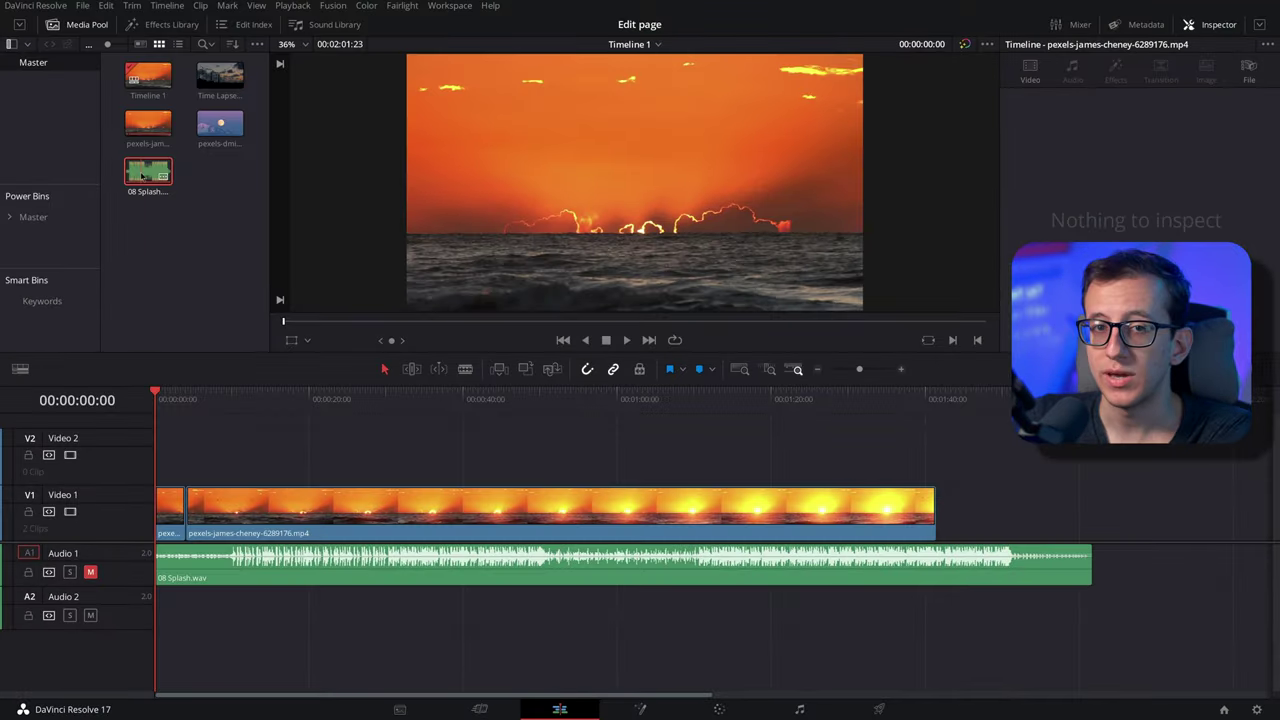
- Undo a stray 08 Splash copy on Audio 2 and put the moon clip on Video 2
{"action": "left_click_drag", "start_coordinate": [143, 176], "coordinate": [269, 599]}
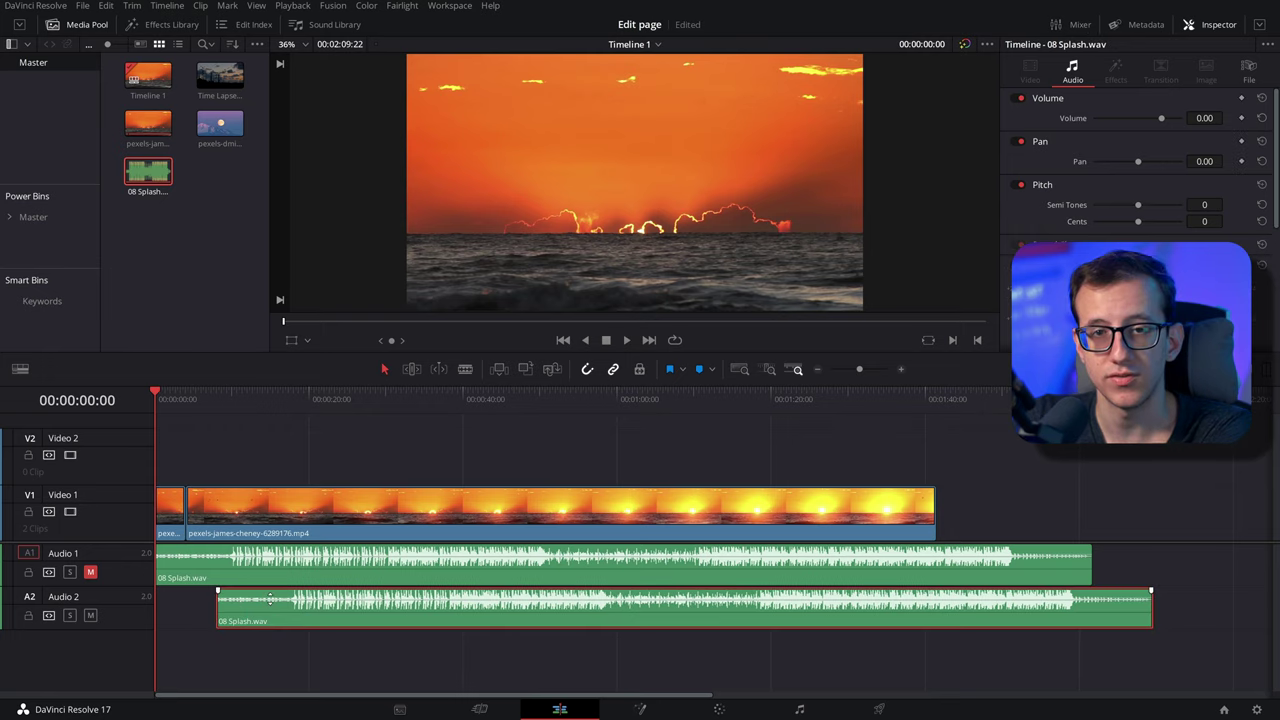
{"action": "key", "text": "ctrl+z"}
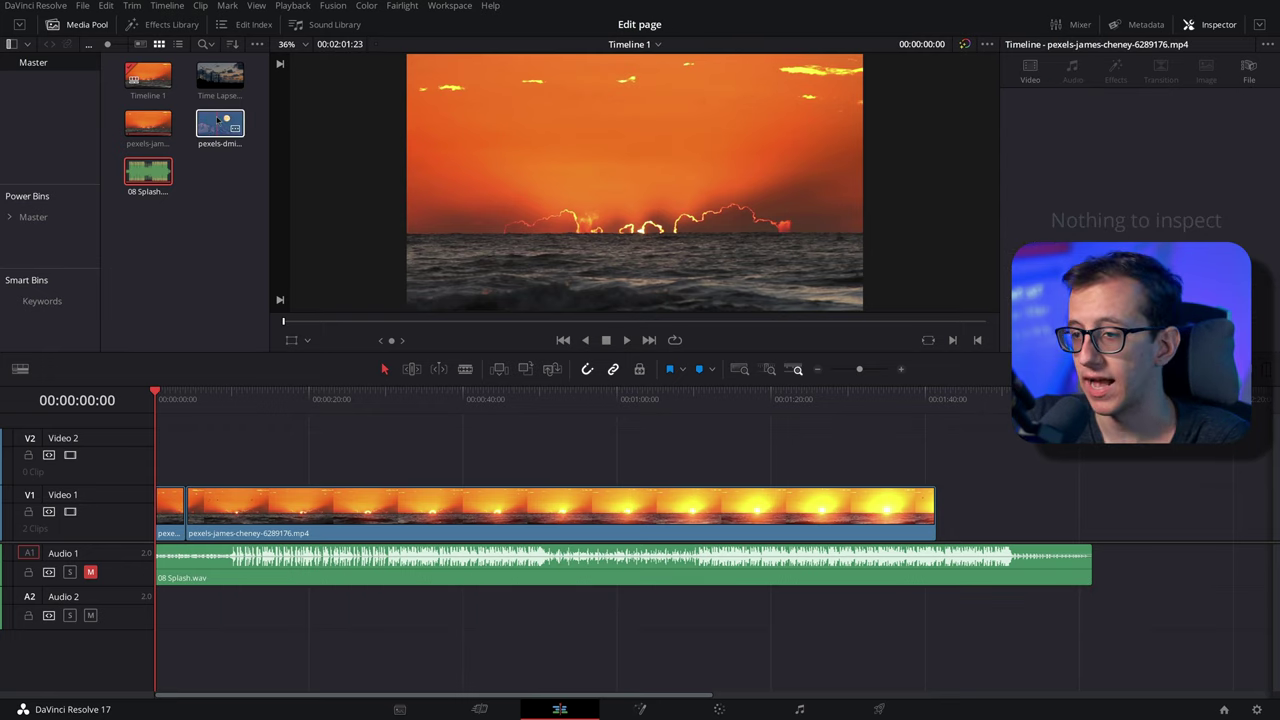
{"action": "left_click_drag", "start_coordinate": [218, 120], "coordinate": [225, 462]}
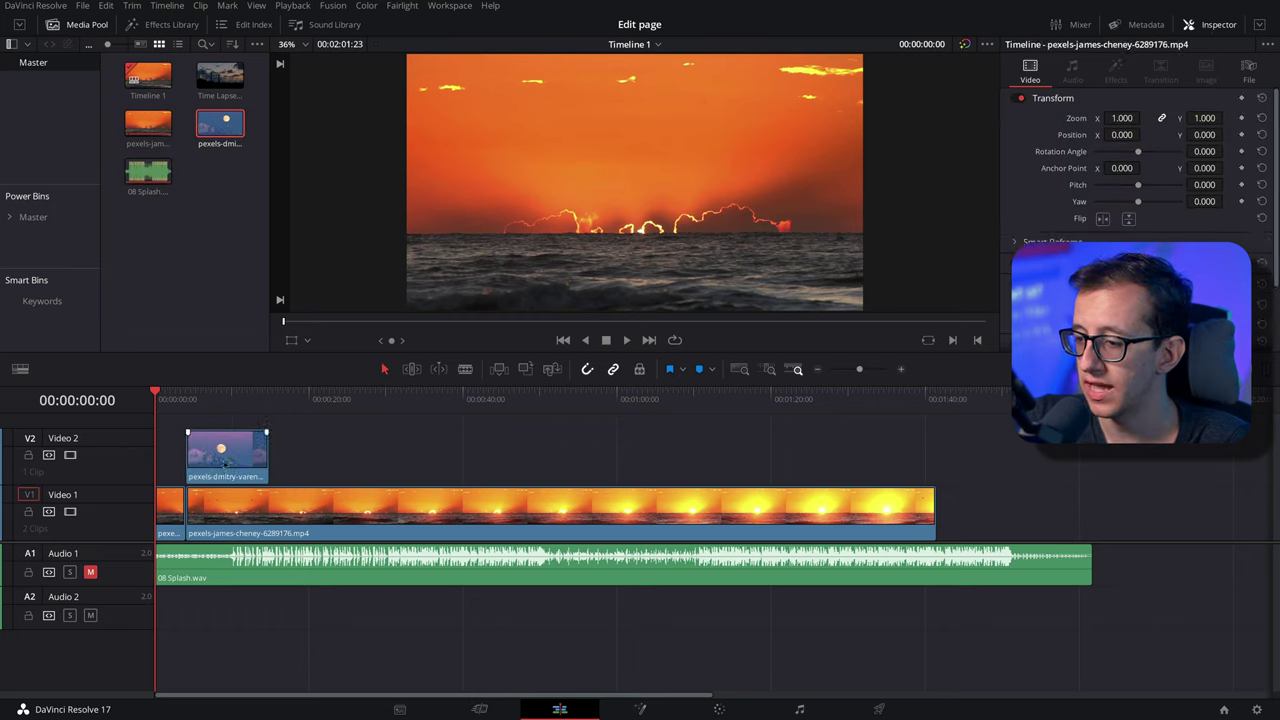
- Position the moon clip on Video 2 above the start of the sunset clip
{"action": "left_click_drag", "start_coordinate": [180, 395], "coordinate": [229, 395]}
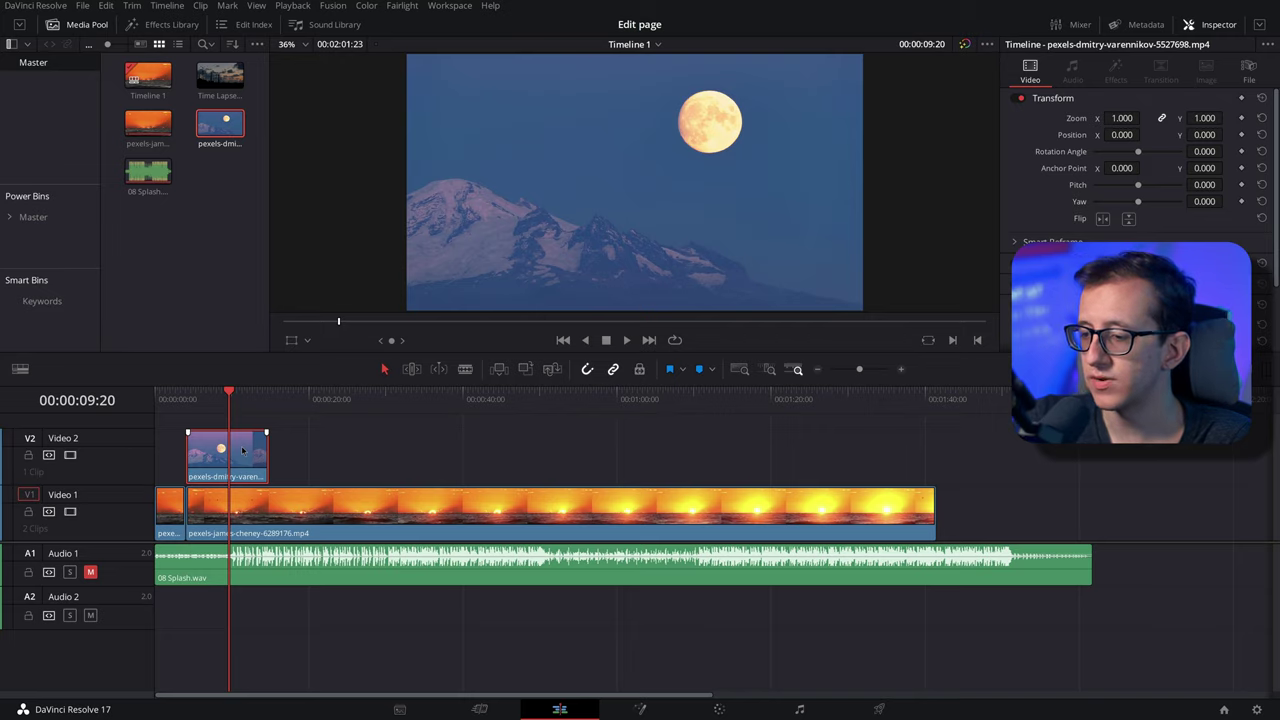
{"action": "left_click_drag", "start_coordinate": [242, 451], "coordinate": [243, 514]}
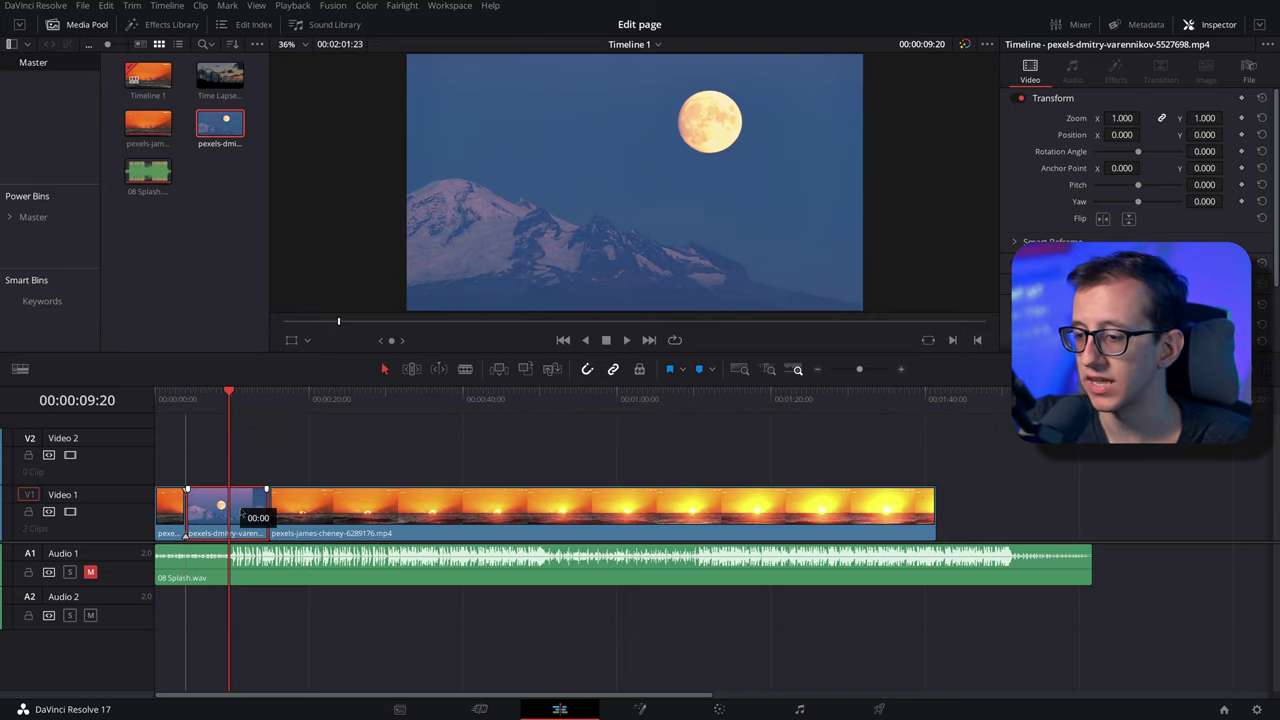
{"action": "left_click_drag", "start_coordinate": [243, 511], "coordinate": [238, 470]}
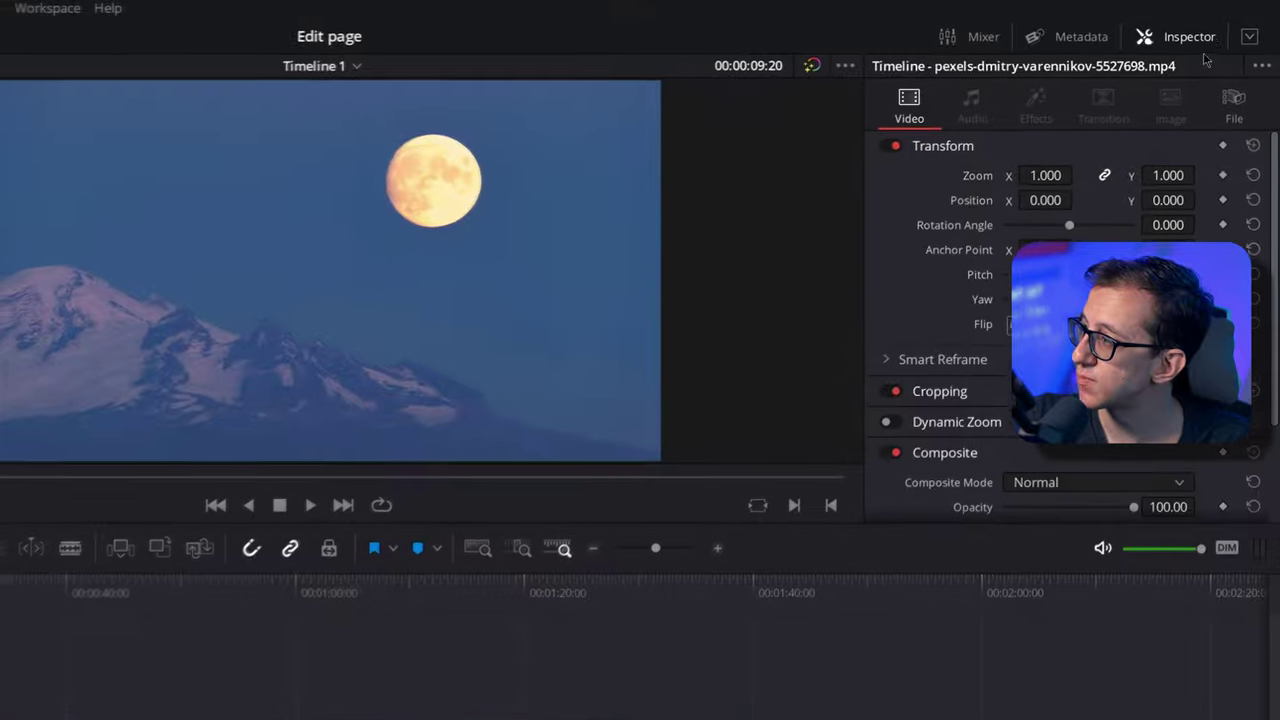
- Try 0.590 zoom and shifted position on the moon clip, reset both to defaults, and save
{"action": "left_click", "coordinate": [1204, 24]}
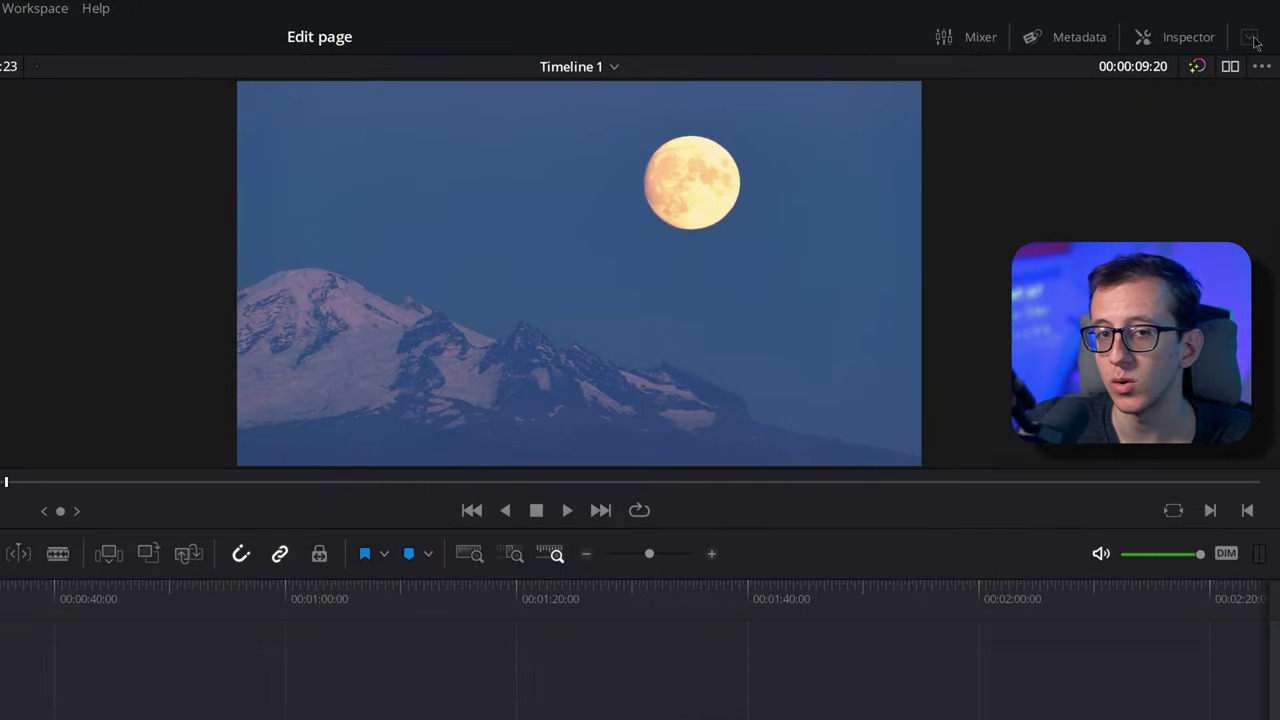
{"action": "left_click", "coordinate": [1170, 37]}
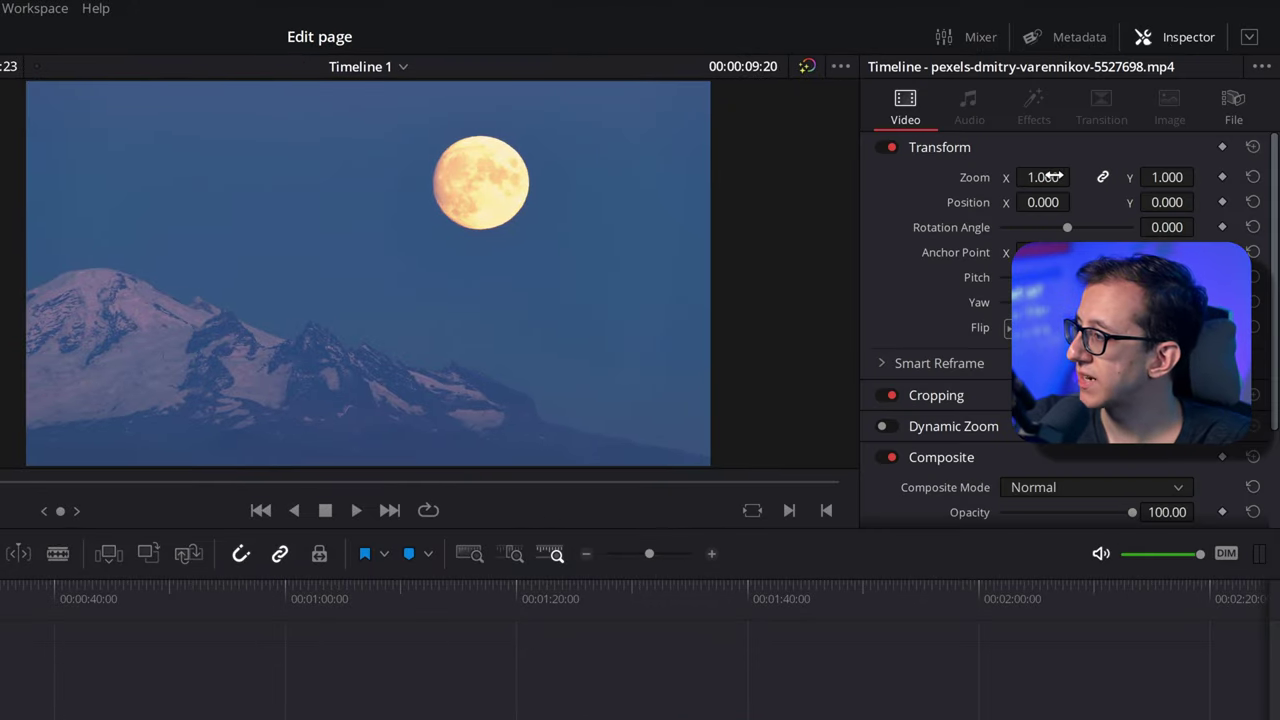
{"action": "left_click_drag", "start_coordinate": [1043, 177], "coordinate": [1002, 177]}
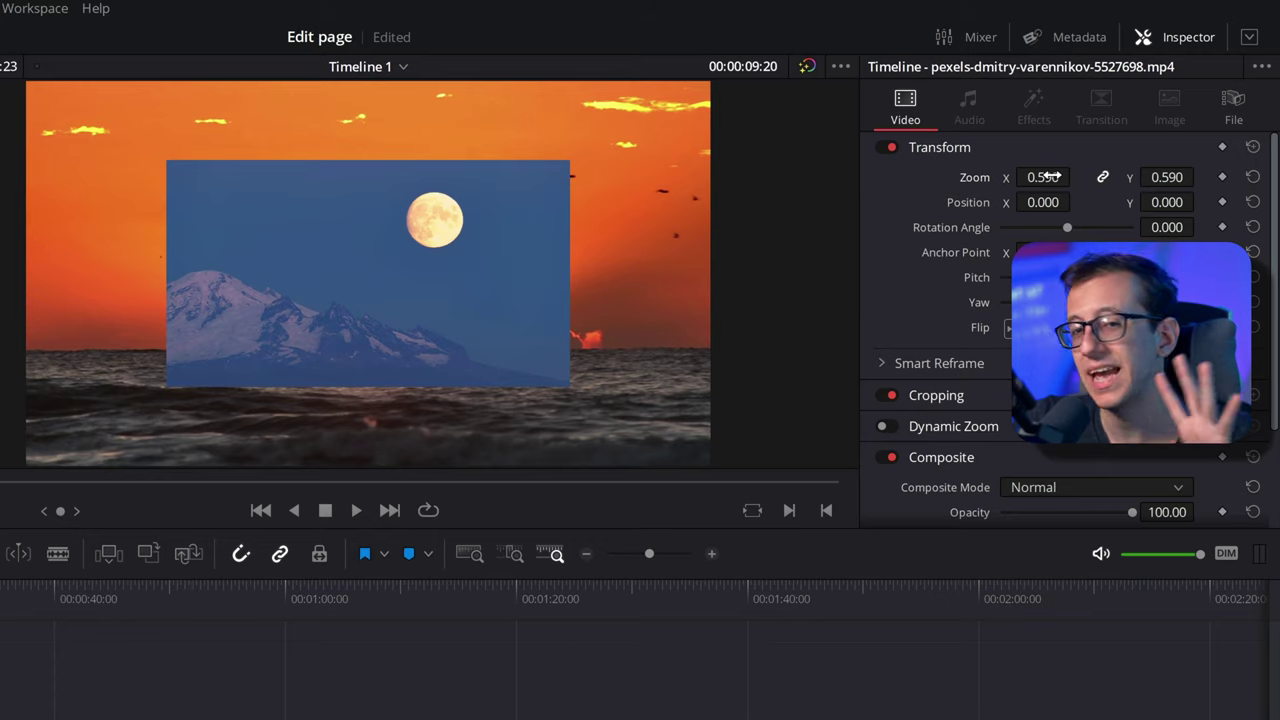
{"action": "left_click_drag", "start_coordinate": [1043, 202], "coordinate": [902, 202]}
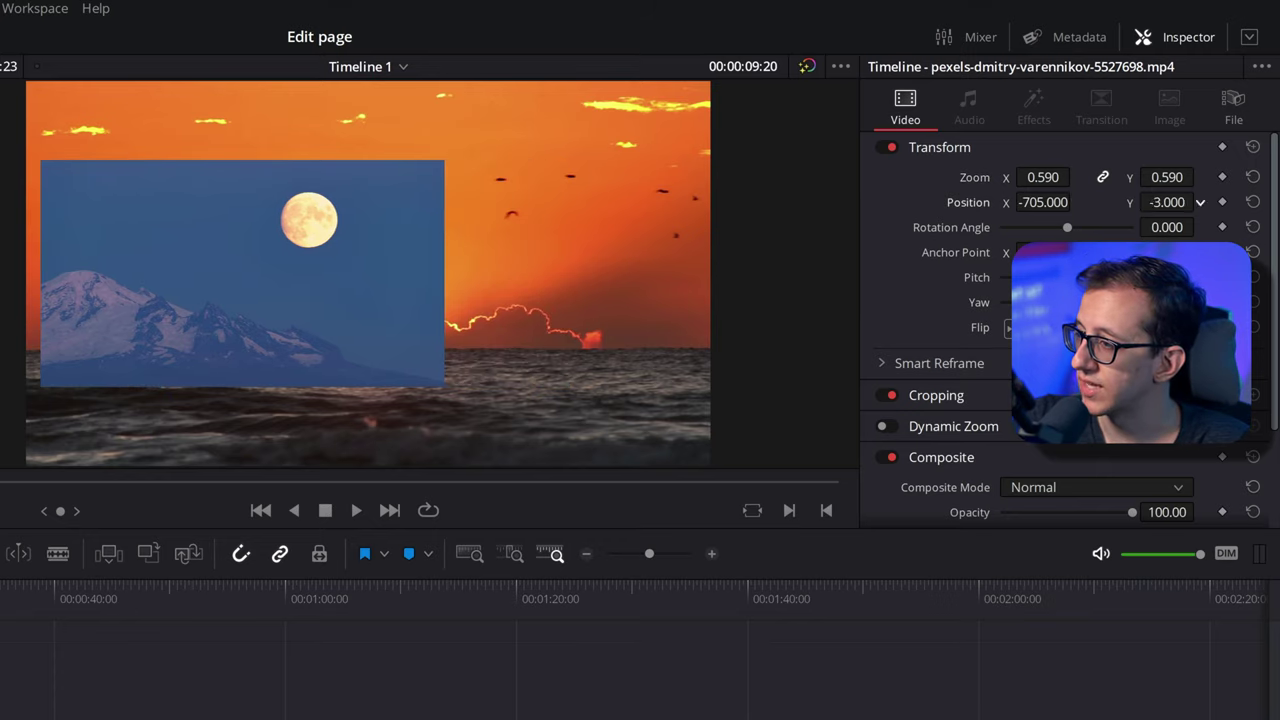
{"action": "left_click_drag", "start_coordinate": [1200, 202], "coordinate": [1130, 202]}
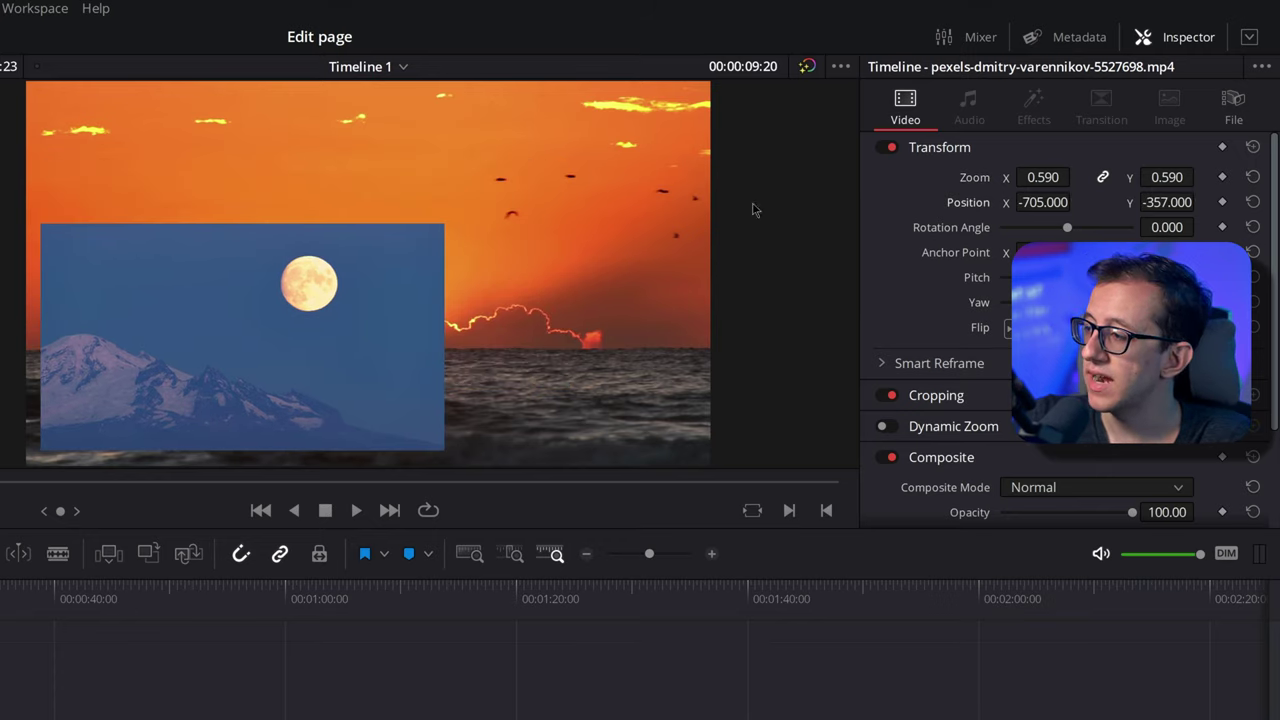
{"action": "left_click", "coordinate": [1253, 202]}
{"action": "left_click", "coordinate": [1253, 177]}
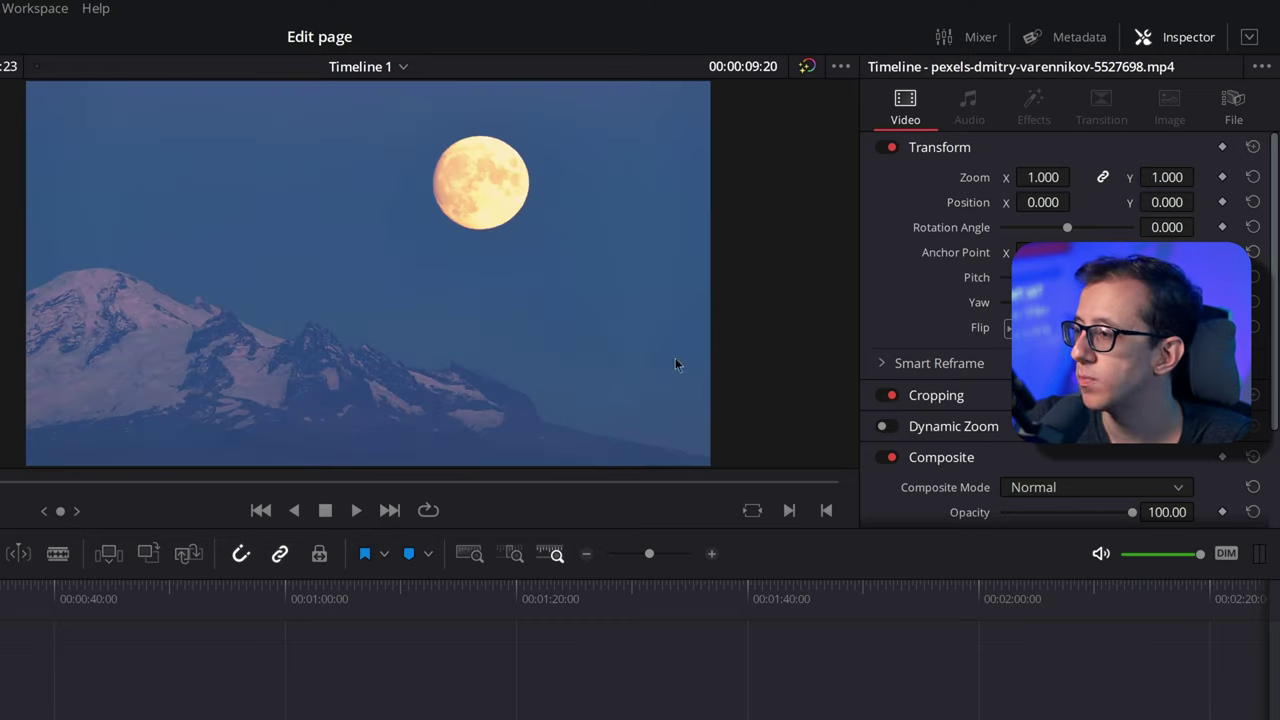
{"action": "key", "text": "ctrl+s"}
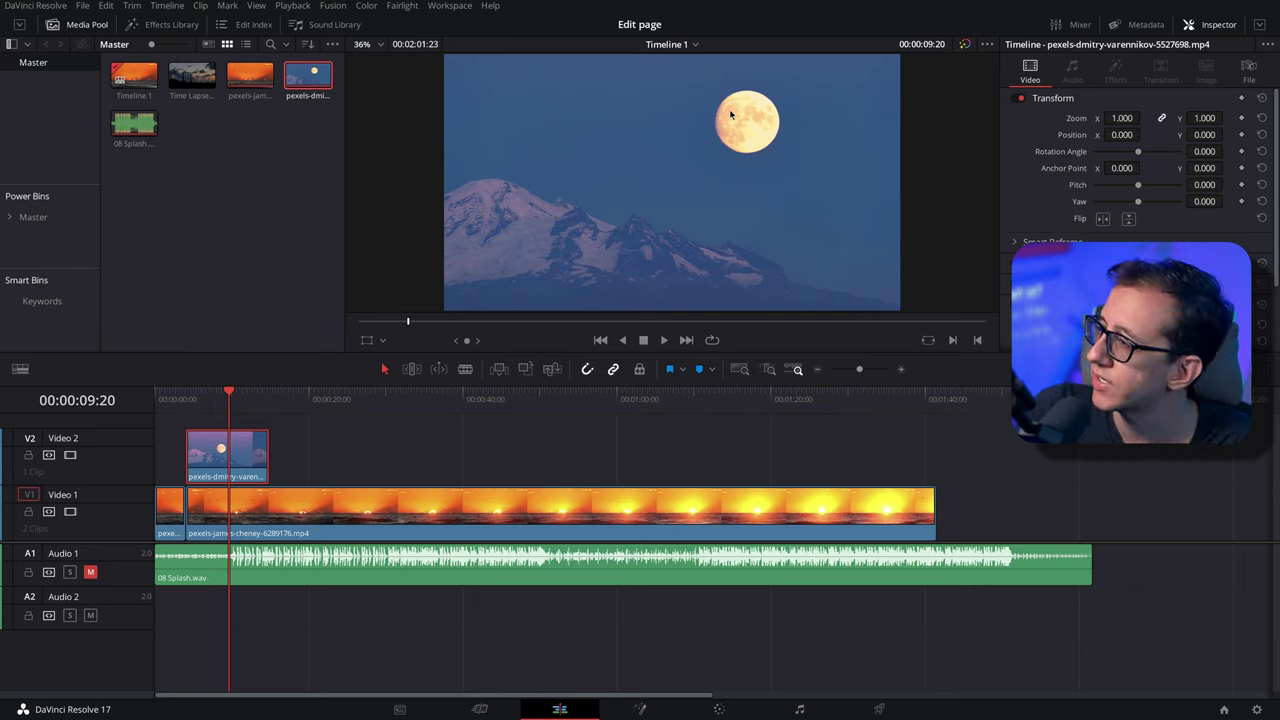
- Split the sunset clip and music at 00:00:20:12 with Ctrl+B
{"action": "left_click_drag", "start_coordinate": [230, 396], "coordinate": [583, 395]}
{"action": "key", "text": "ctrl+b"}
{"action": "key", "text": "ctrl+b"}
{"action": "key", "text": "ctrl+b"}
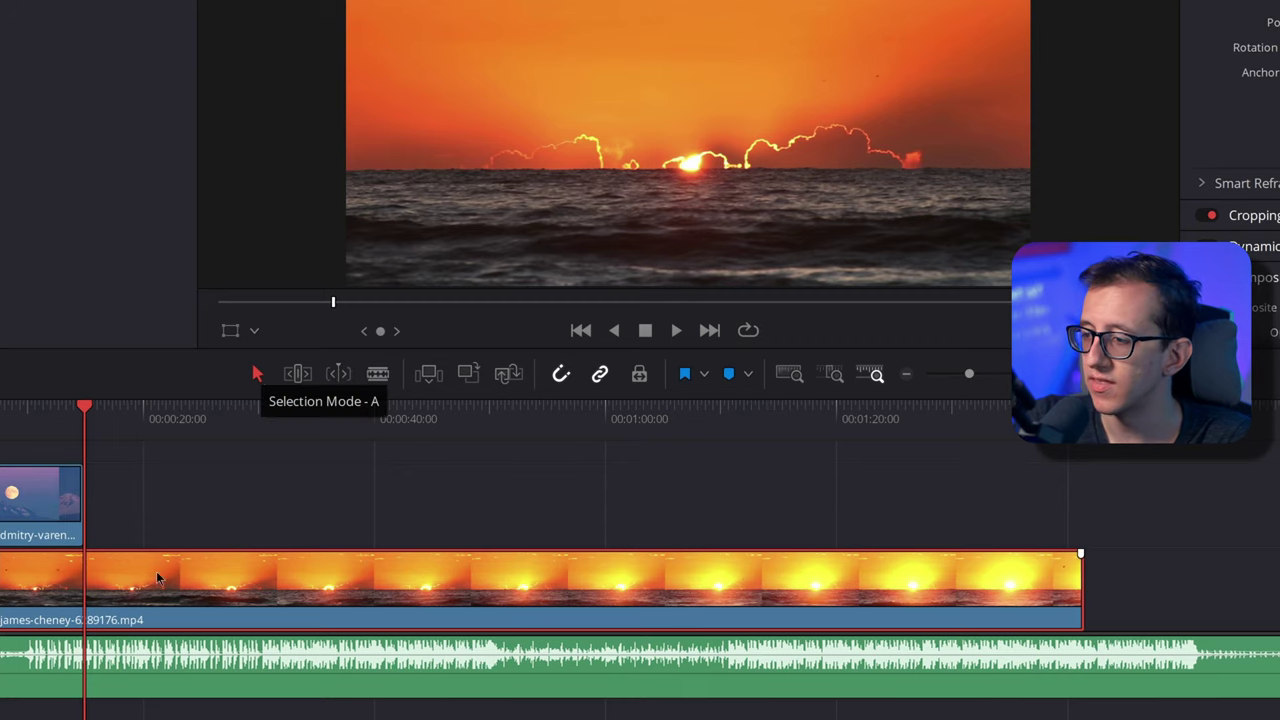
{"action": "left_click_drag", "start_coordinate": [157, 578], "coordinate": [182, 594]}
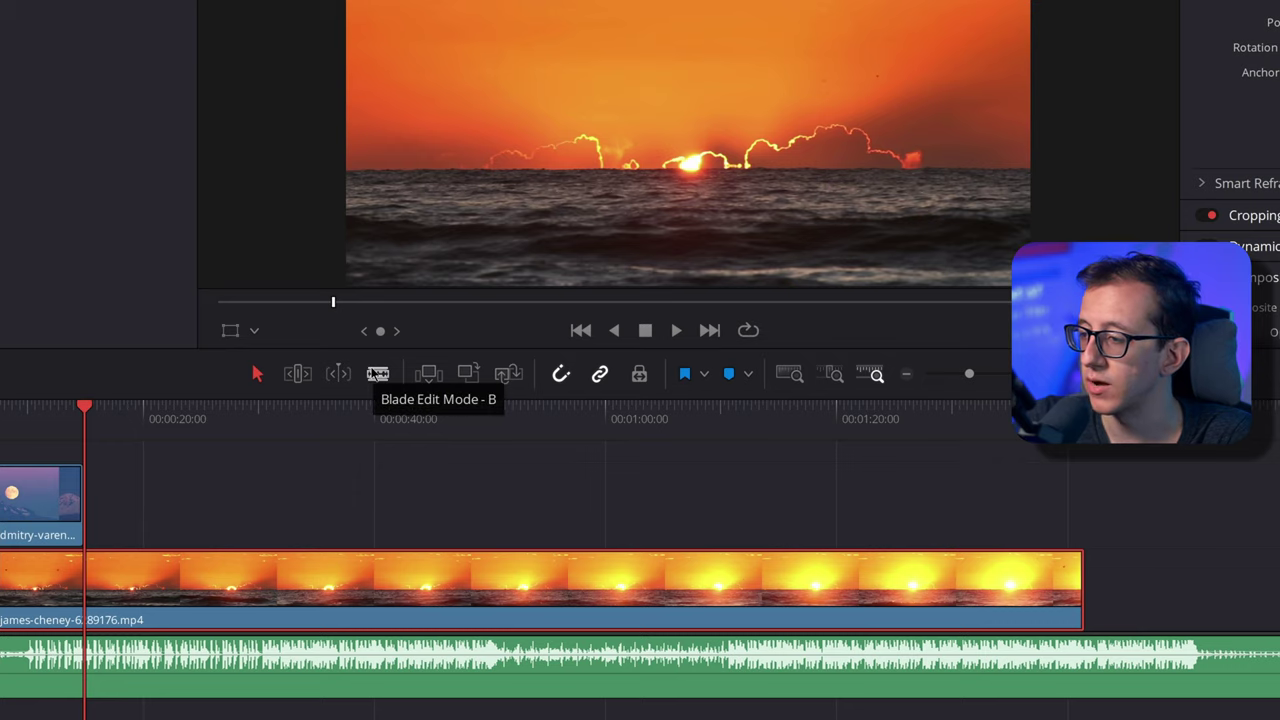
- Make five Blade cuts across the long sunset clip, then return to selection mode
{"action": "left_click", "coordinate": [377, 373]}
{"action": "left_click", "coordinate": [85, 578]}
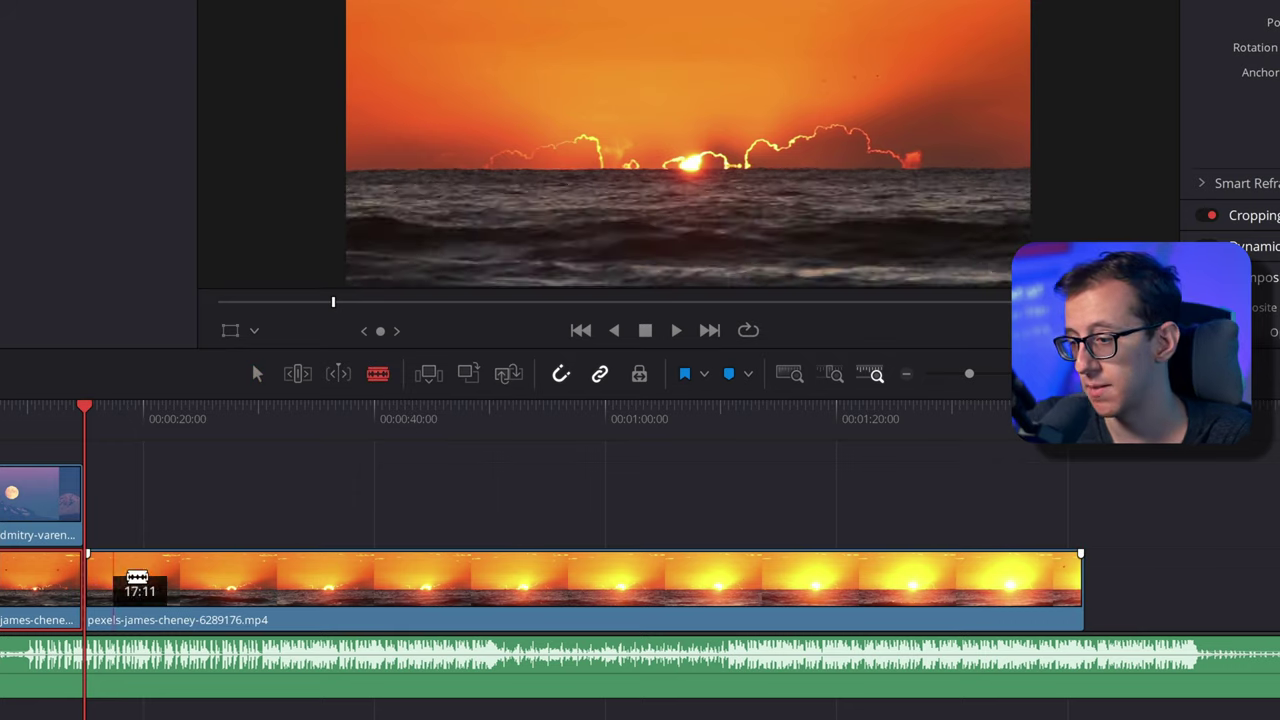
{"action": "left_click", "coordinate": [197, 580]}
{"action": "left_click", "coordinate": [319, 580]}
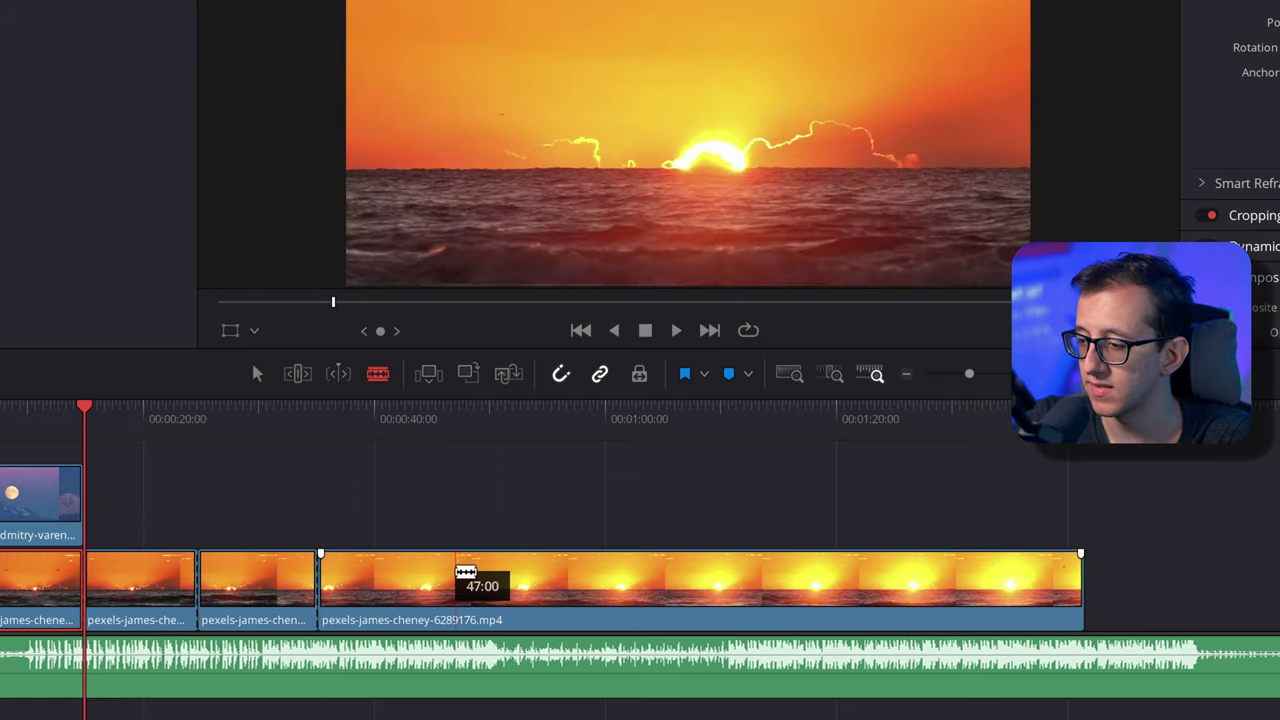
{"action": "left_click", "coordinate": [453, 580]}
{"action": "left_click", "coordinate": [573, 580]}
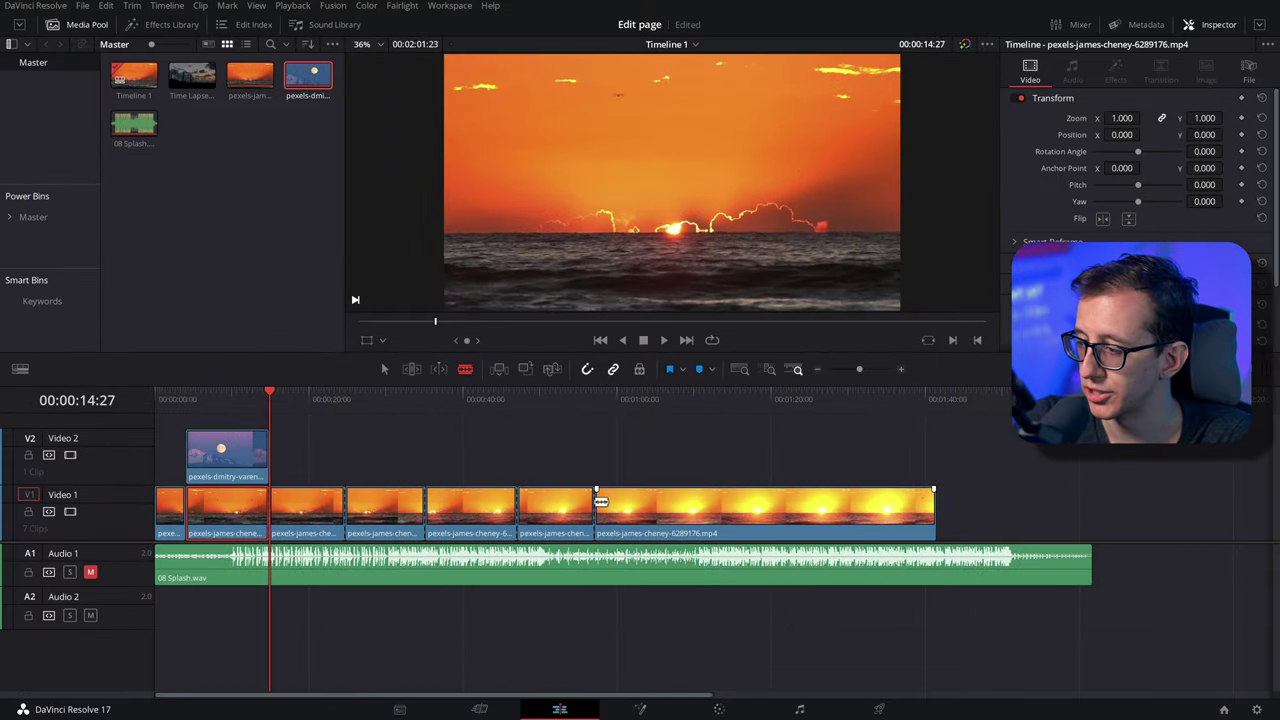
{"action": "key", "text": "a"}
- Remove one sunset piece with a ripple delete so the gap closes
{"action": "left_click", "coordinate": [376, 505]}
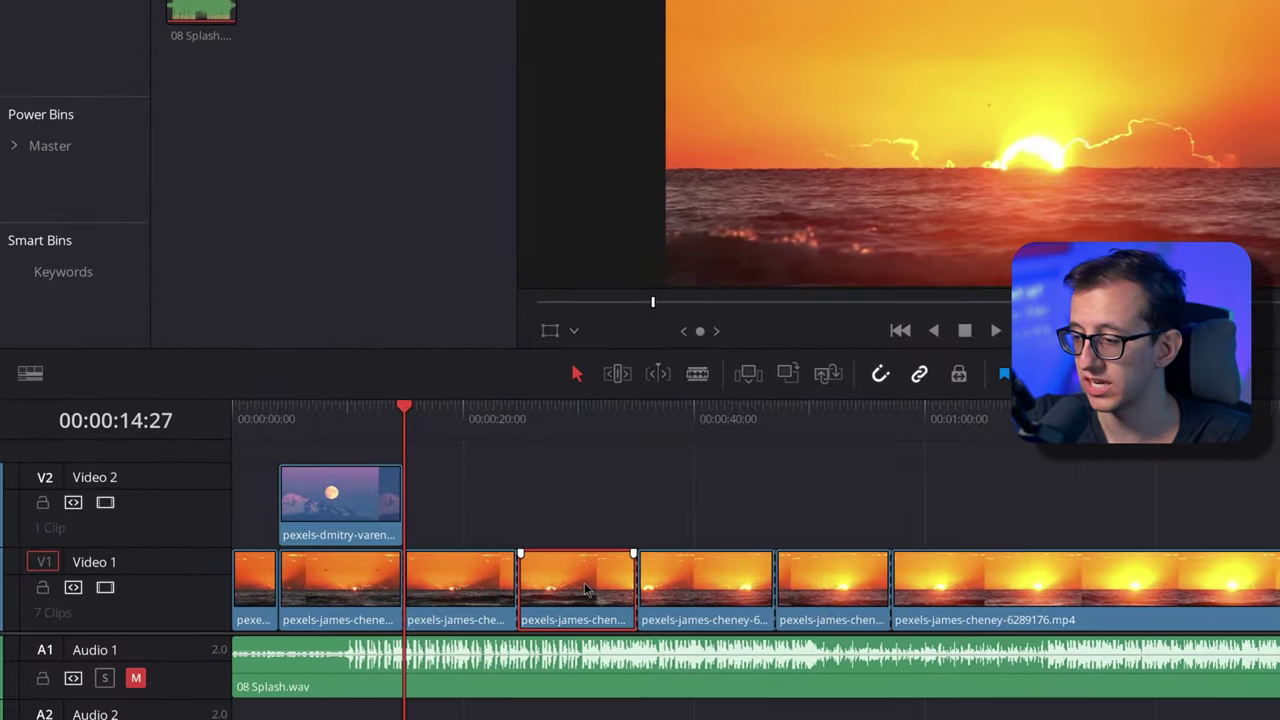
{"action": "key", "text": "Delete"}
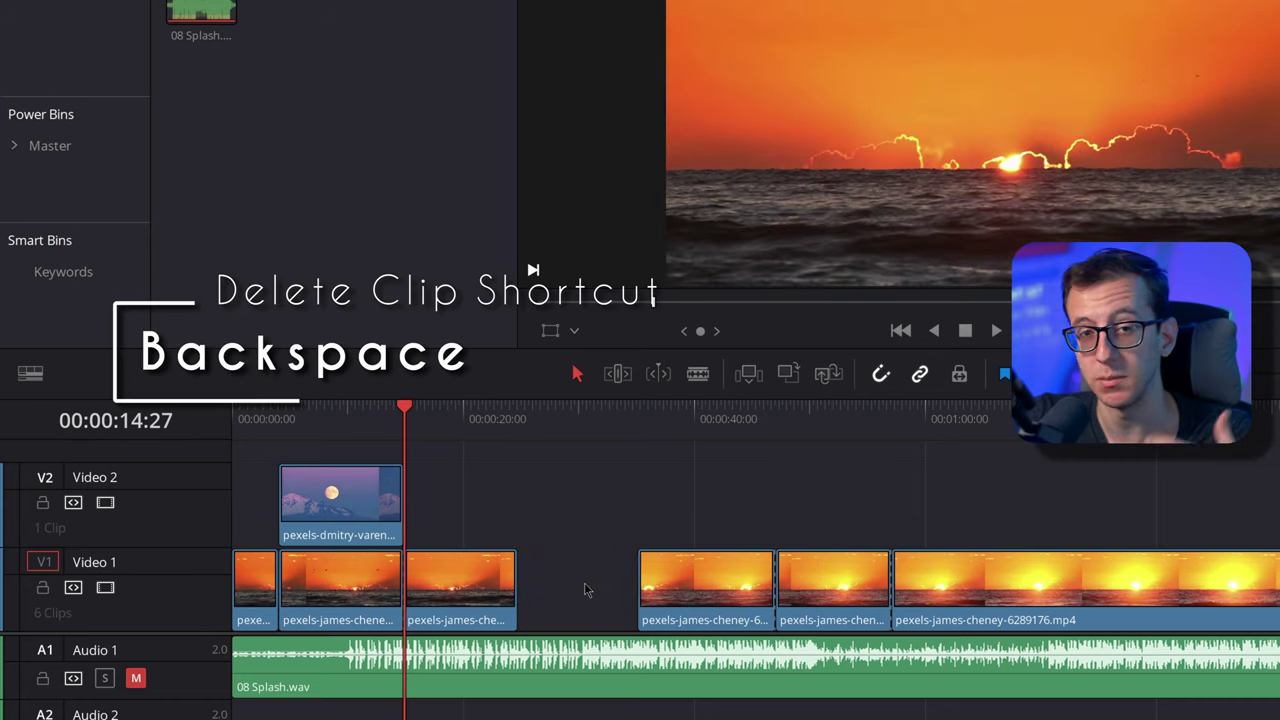
{"action": "key", "text": "ctrl+z"}
{"action": "key", "text": "Delete"}
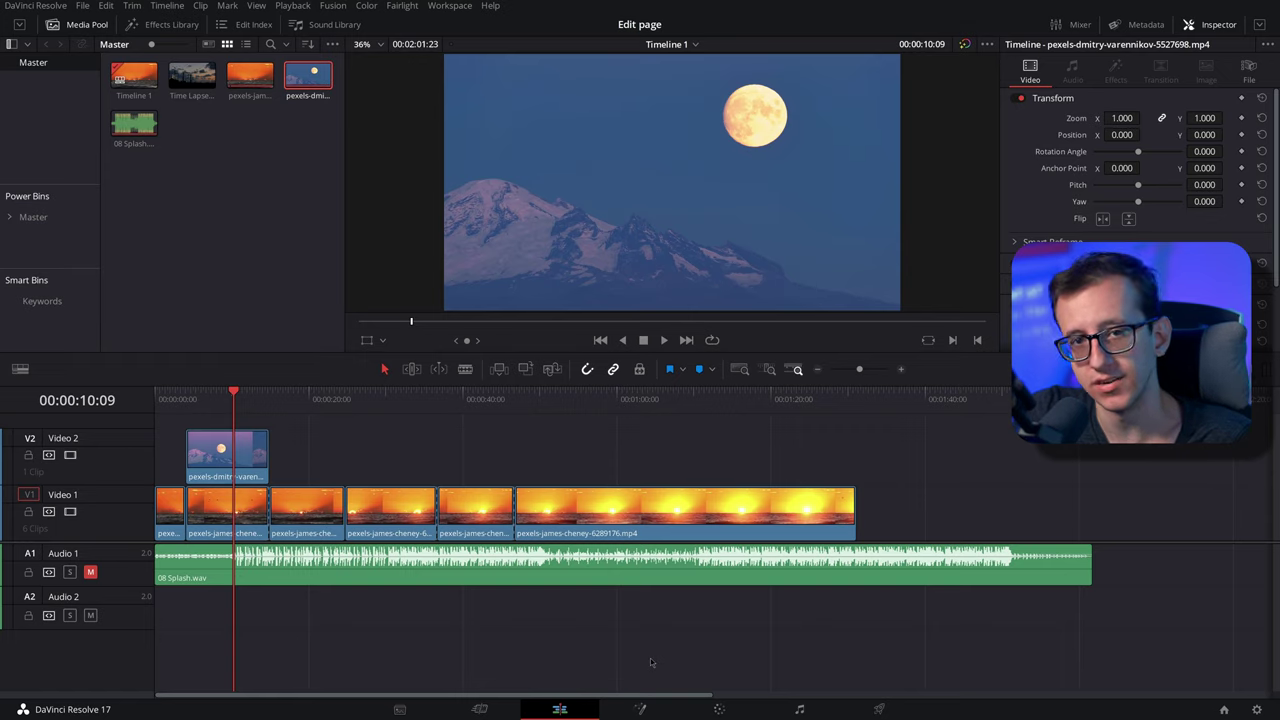
{"action": "left_click", "coordinate": [630, 711]}
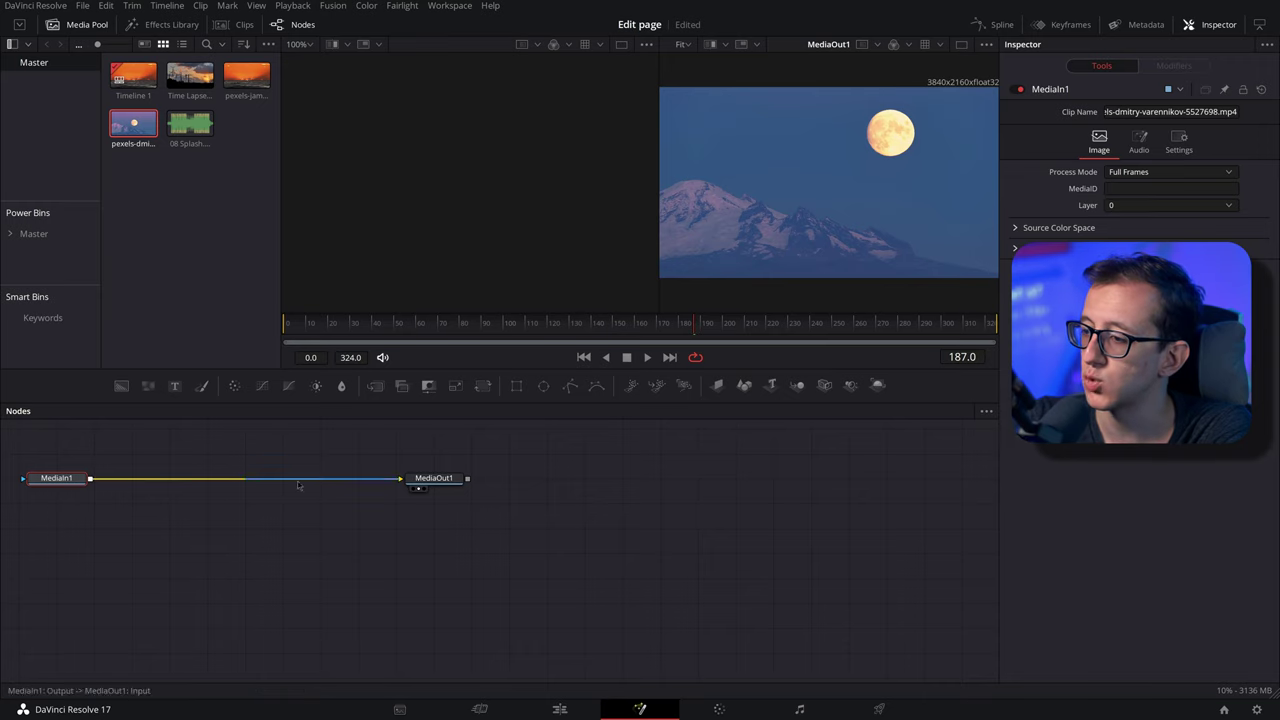
- Move MediaOut1 far to the right of MediaIn1 in the moon clip's Fusion node graph
{"action": "left_click", "coordinate": [522, 705]}
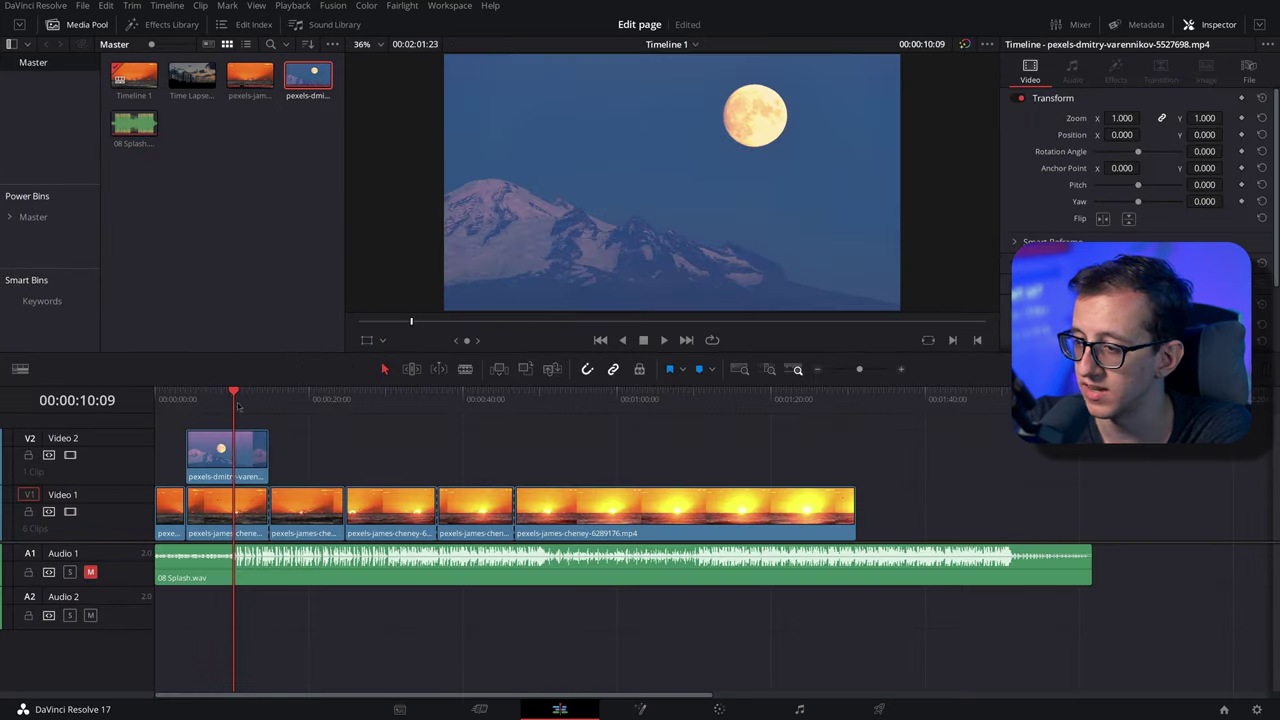
{"action": "left_click", "coordinate": [640, 709]}
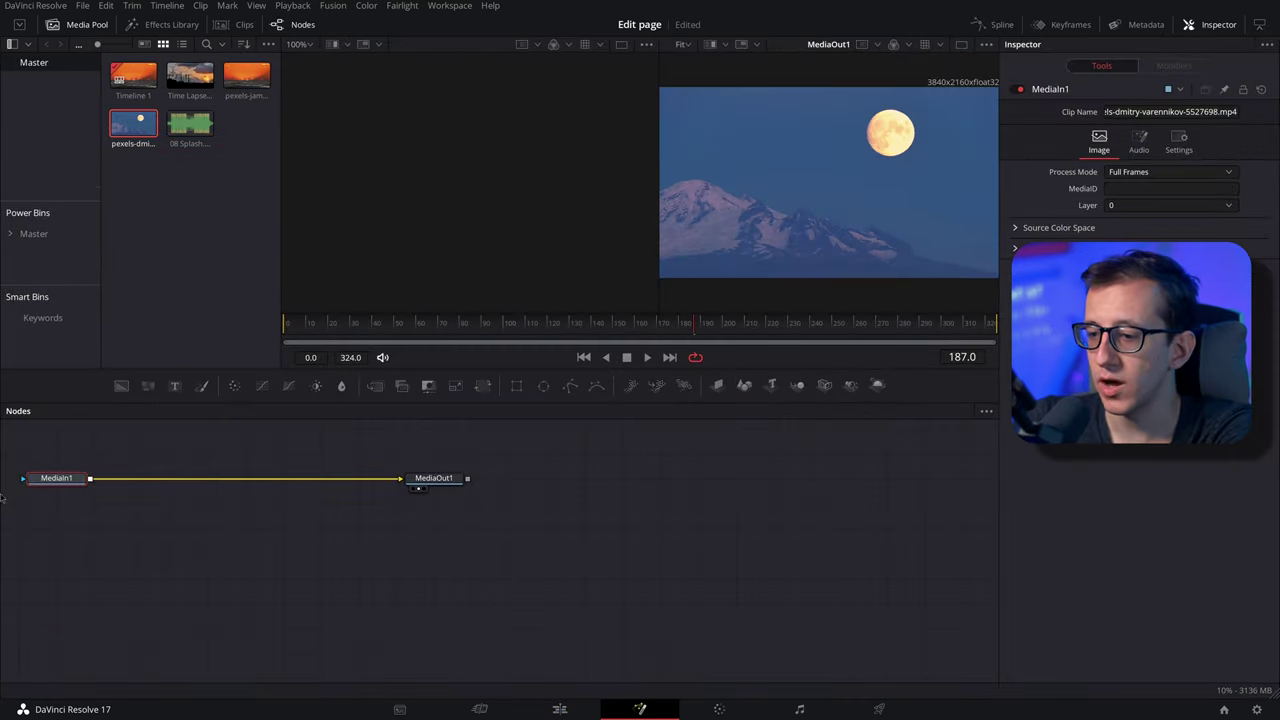
{"action": "left_click_drag", "start_coordinate": [434, 480], "coordinate": [773, 480]}
{"action": "left_click", "coordinate": [58, 480]}
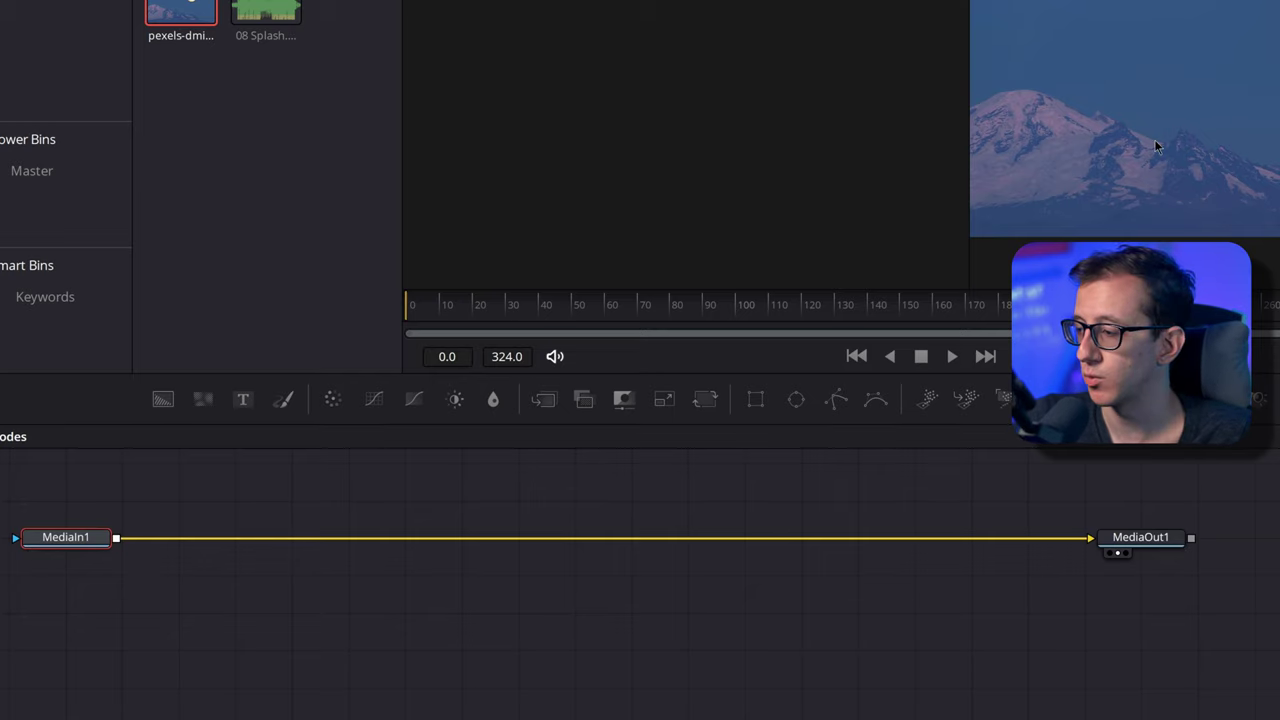
{"action": "left_click", "coordinate": [1116, 540]}
{"action": "mouse_move", "coordinate": [1170, 539]}
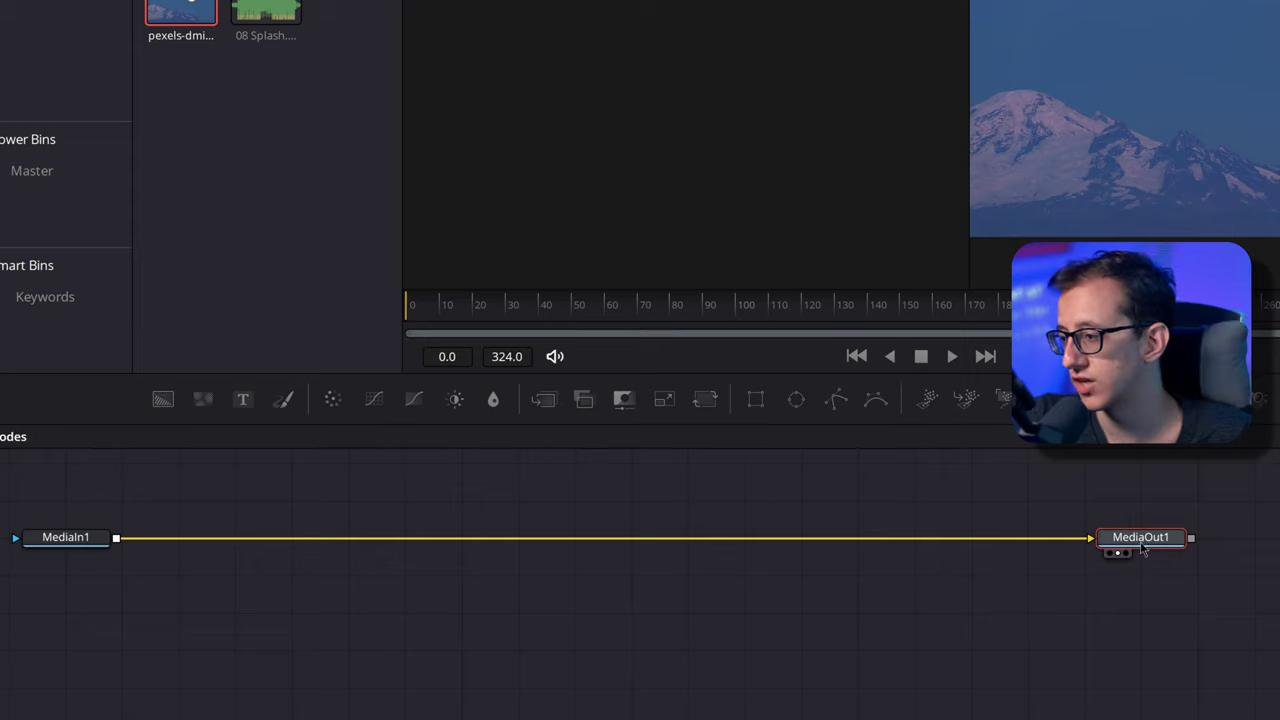
{"action": "left_click", "coordinate": [95, 538]}
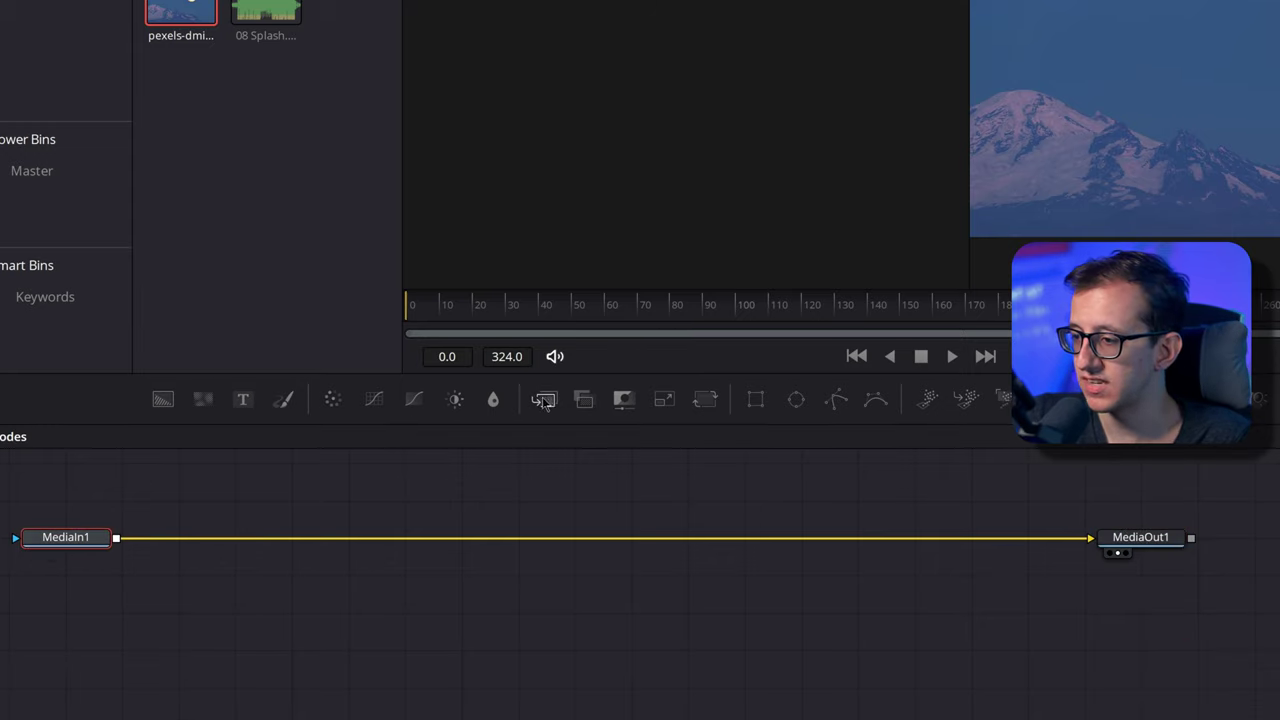
- Insert Transform1 between MediaIn1 and MediaOut1 and set its Center X to 0.558
{"action": "left_click", "coordinate": [707, 399]}
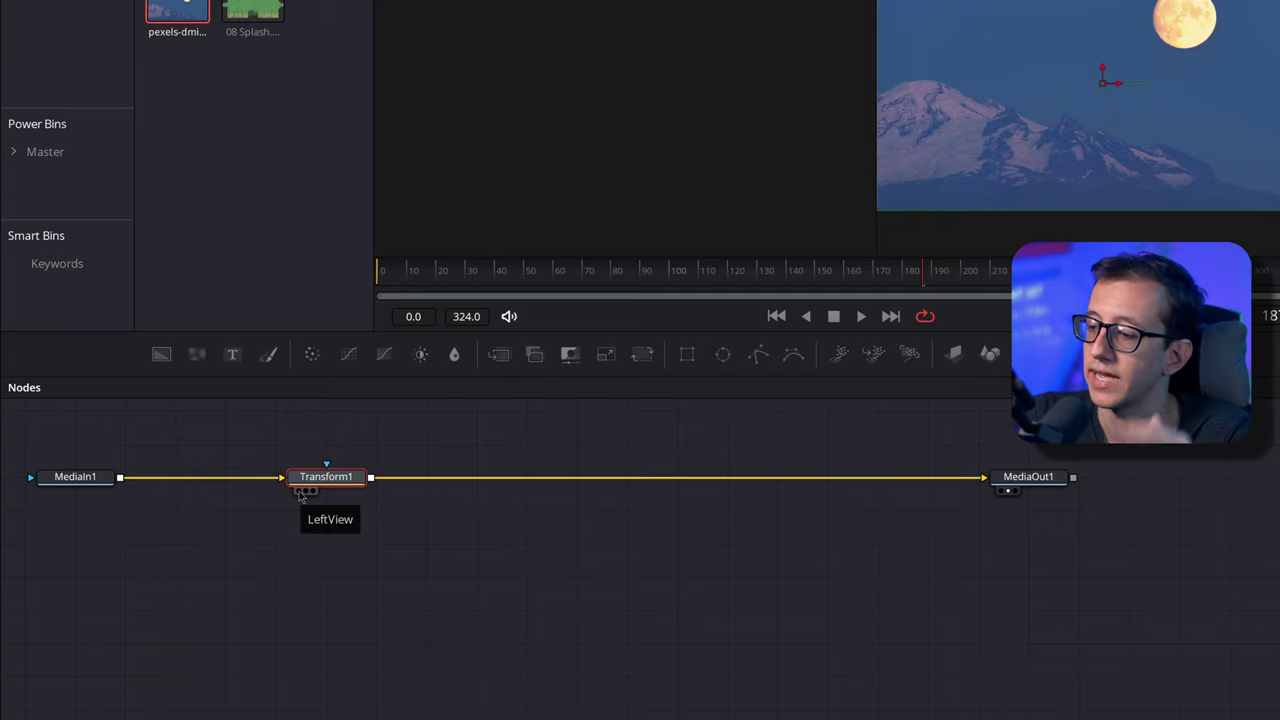
{"action": "left_click", "coordinate": [48, 491]}
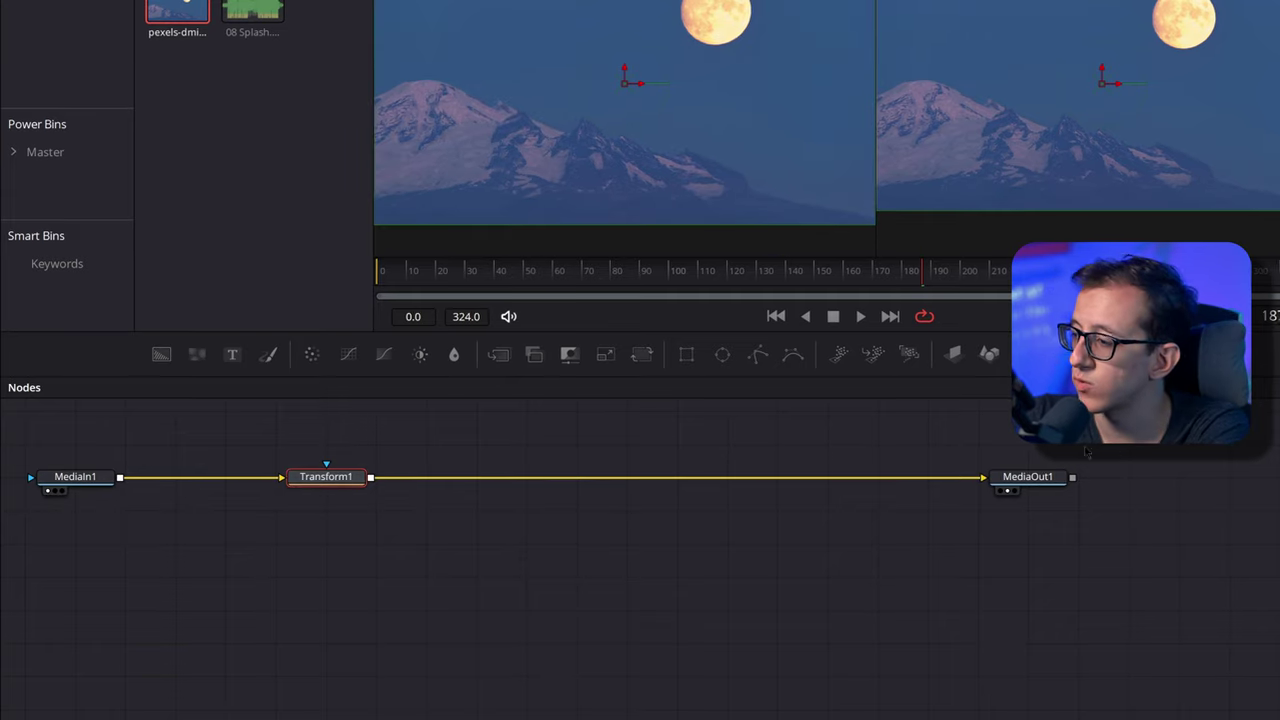
{"action": "left_click", "coordinate": [1028, 476]}
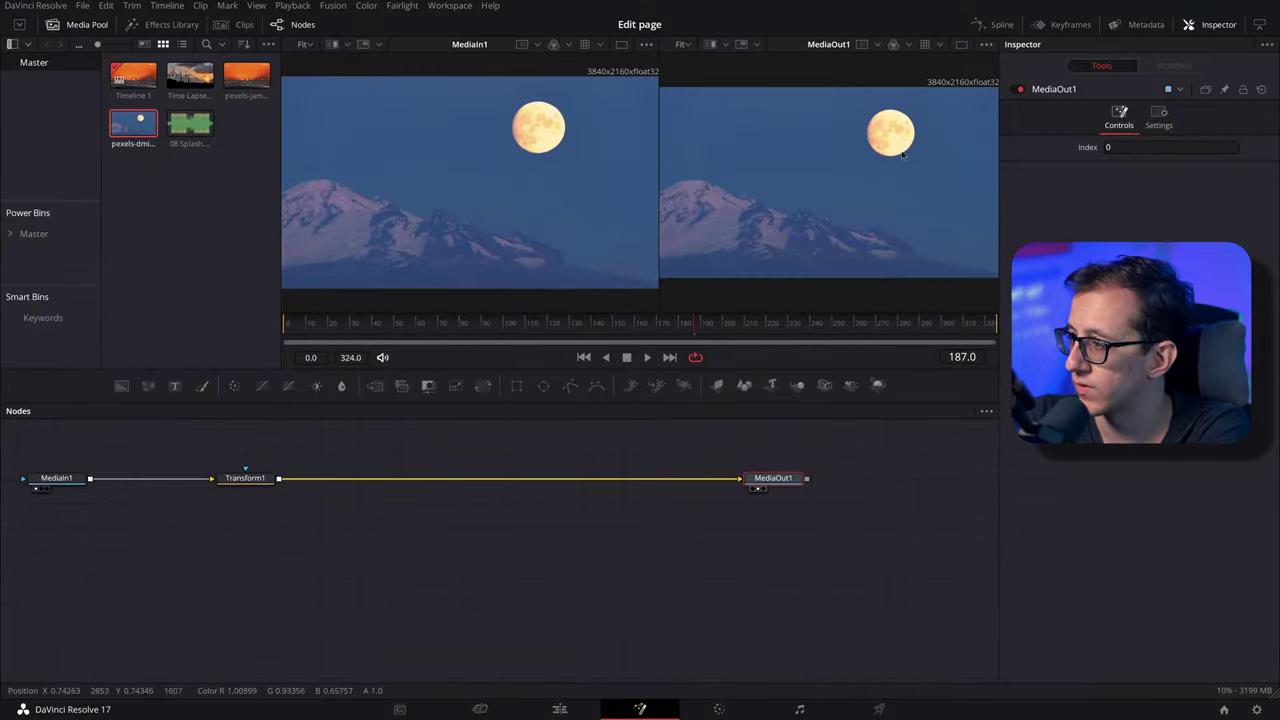
{"action": "left_click", "coordinate": [245, 478]}
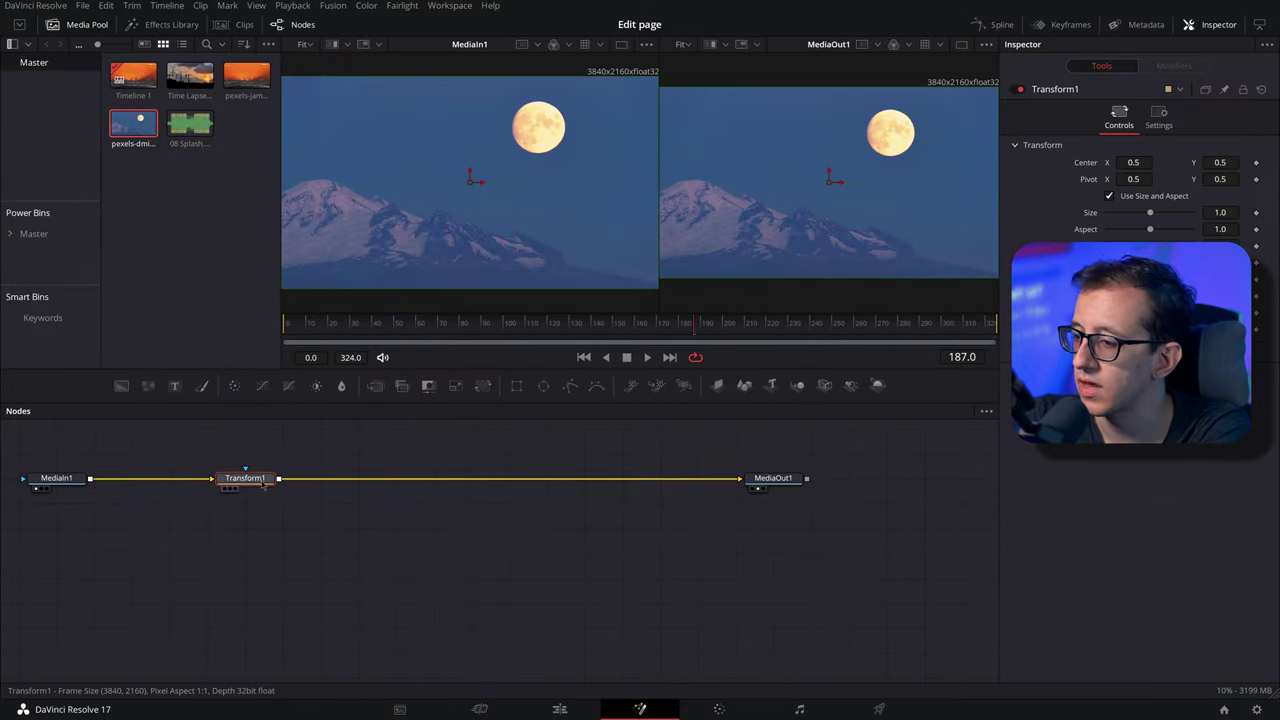
{"action": "mouse_move", "coordinate": [1133, 162]}
{"action": "left_mouse_down"}
{"action": "mouse_move", "coordinate": [1113, 162]}
{"action": "mouse_move", "coordinate": [1191, 162]}
{"action": "mouse_move", "coordinate": [1122, 162]}
{"action": "mouse_move", "coordinate": [1148, 162]}
{"action": "left_mouse_up"}
{"action": "left_click_drag", "start_coordinate": [548, 179], "coordinate": [560, 180]}
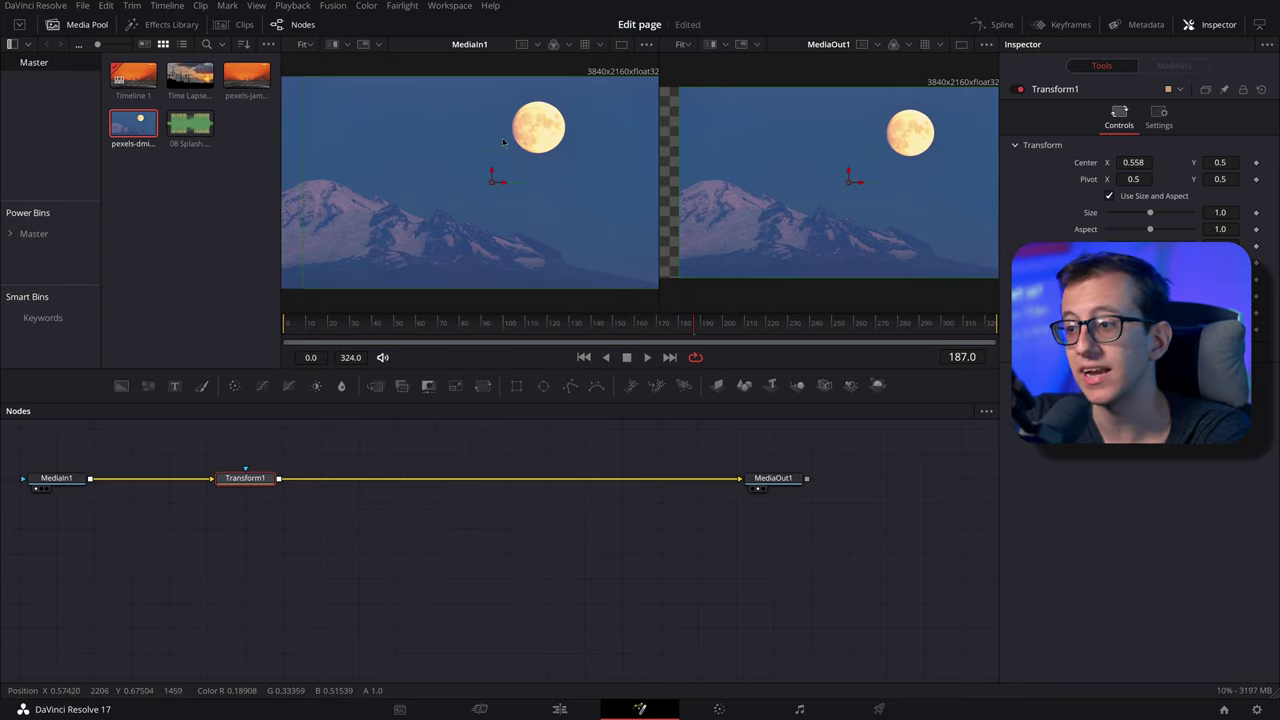
- Check the MediaIn1, Transform1 and MediaOut1 settings, then return to the timeline and reopen Fusion
{"action": "left_click", "coordinate": [70, 480]}
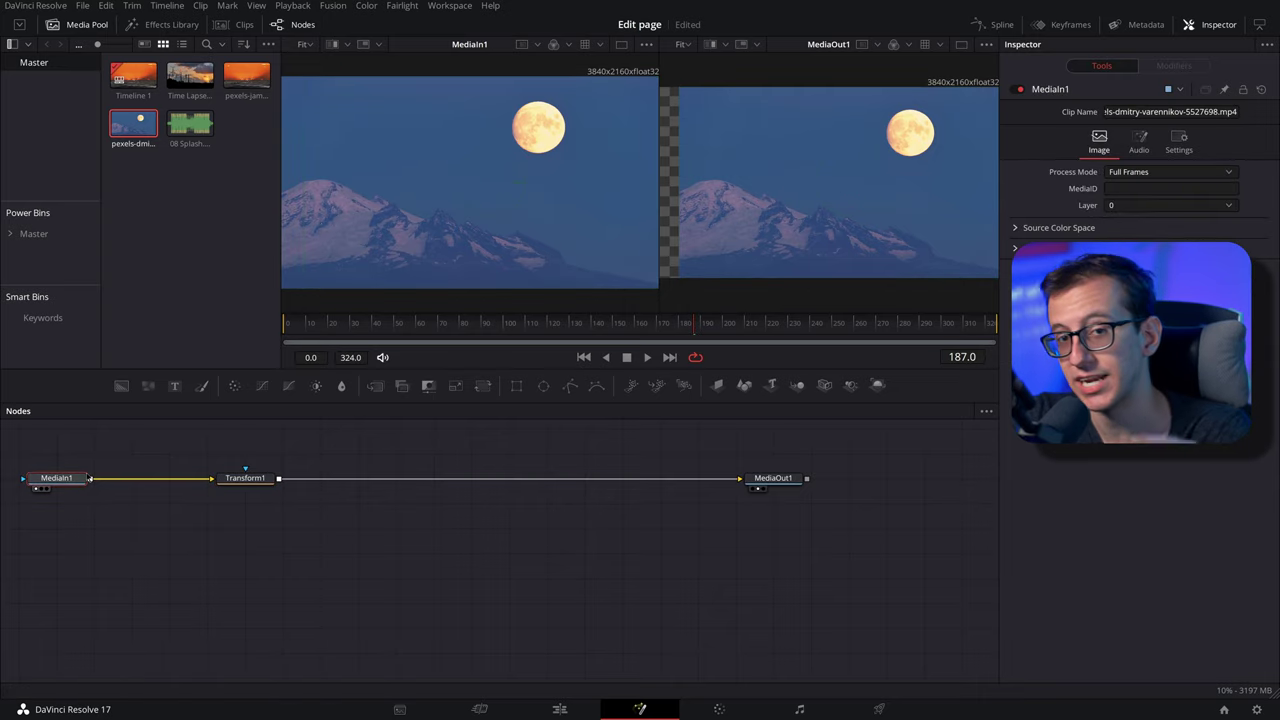
{"action": "left_click", "coordinate": [230, 478]}
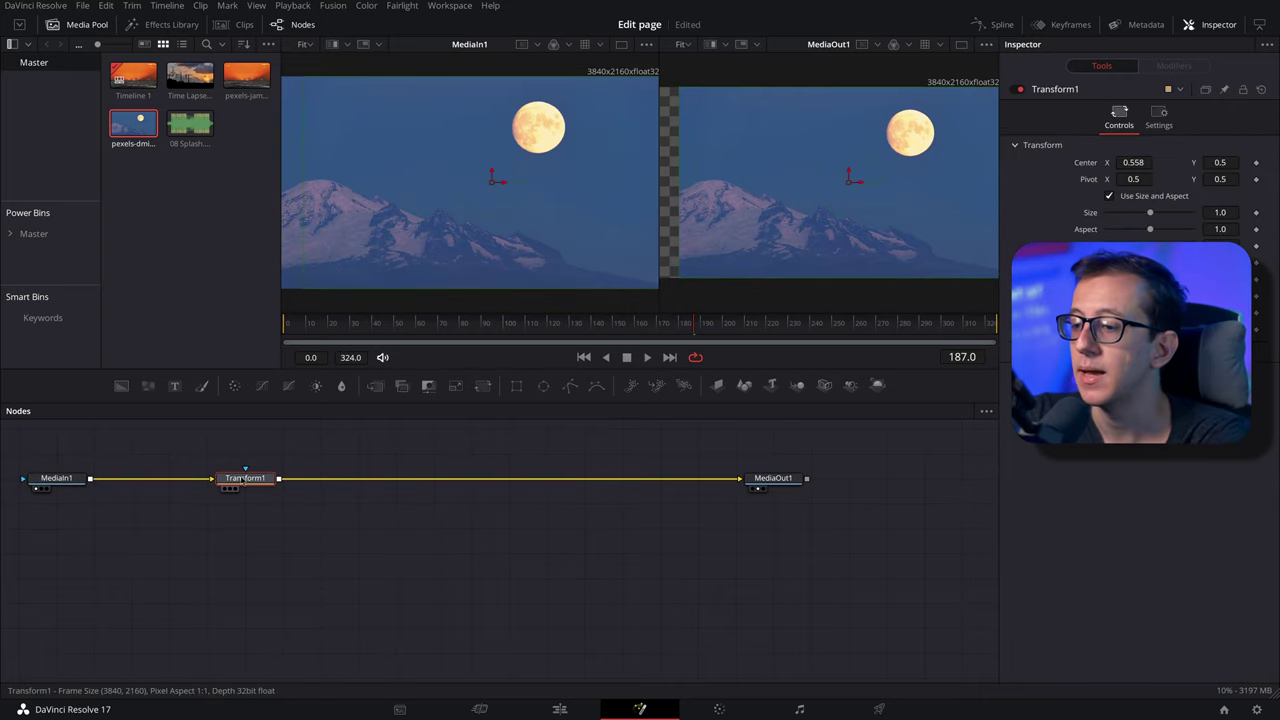
{"action": "left_click", "coordinate": [774, 478]}
{"action": "left_click", "coordinate": [252, 477]}
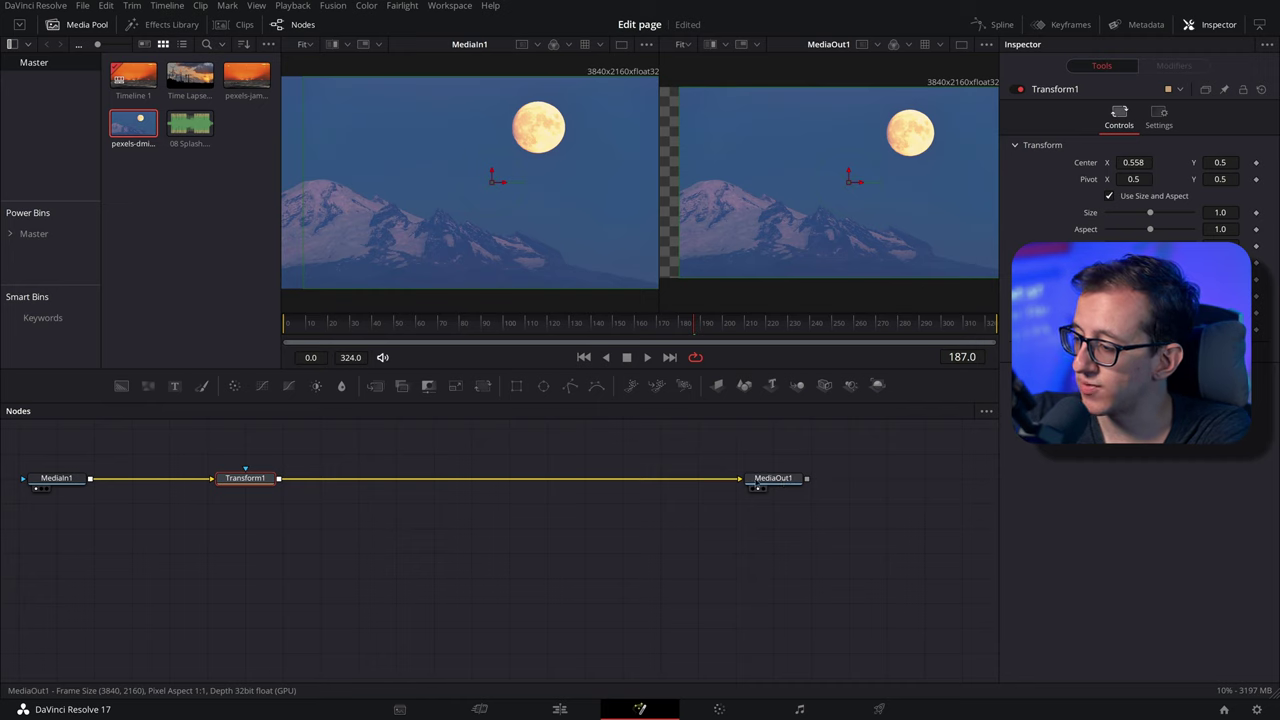
{"action": "left_click", "coordinate": [560, 709]}
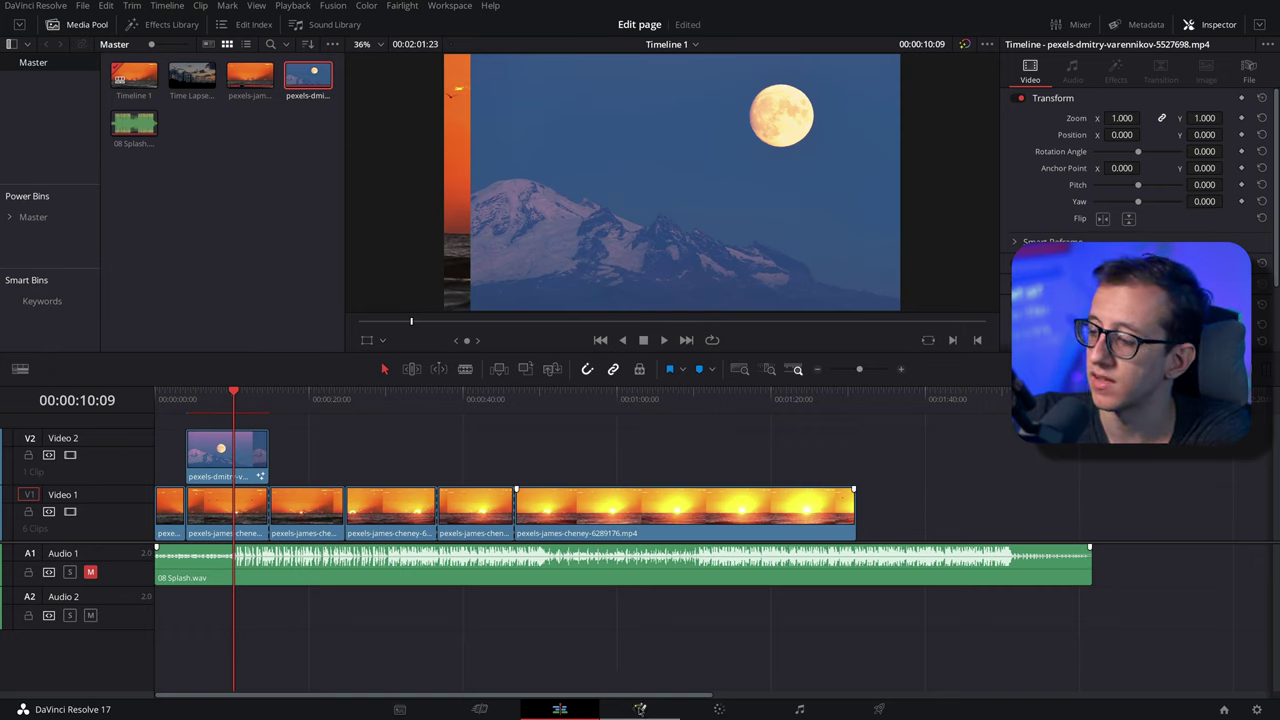
{"action": "left_click", "coordinate": [638, 709]}
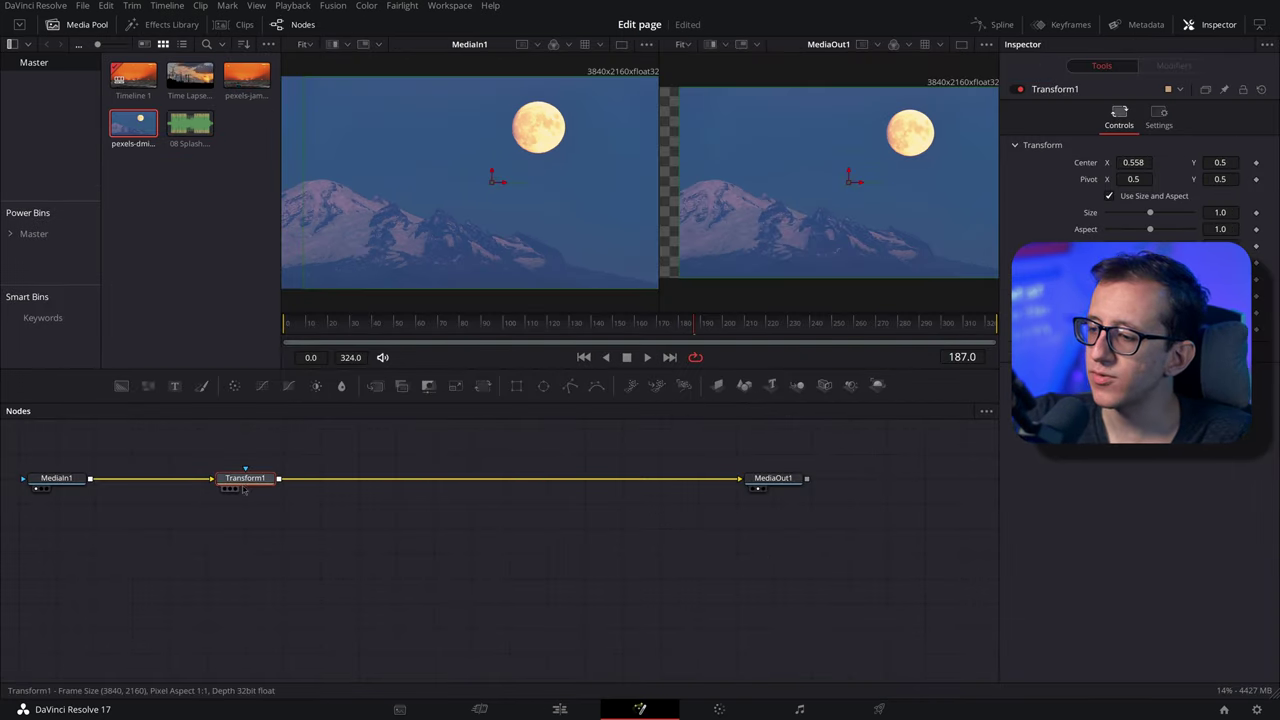
- Set the V2 moon clip's Transform Position X to 260 in the Edit page Inspector
{"action": "left_click", "coordinate": [563, 707]}
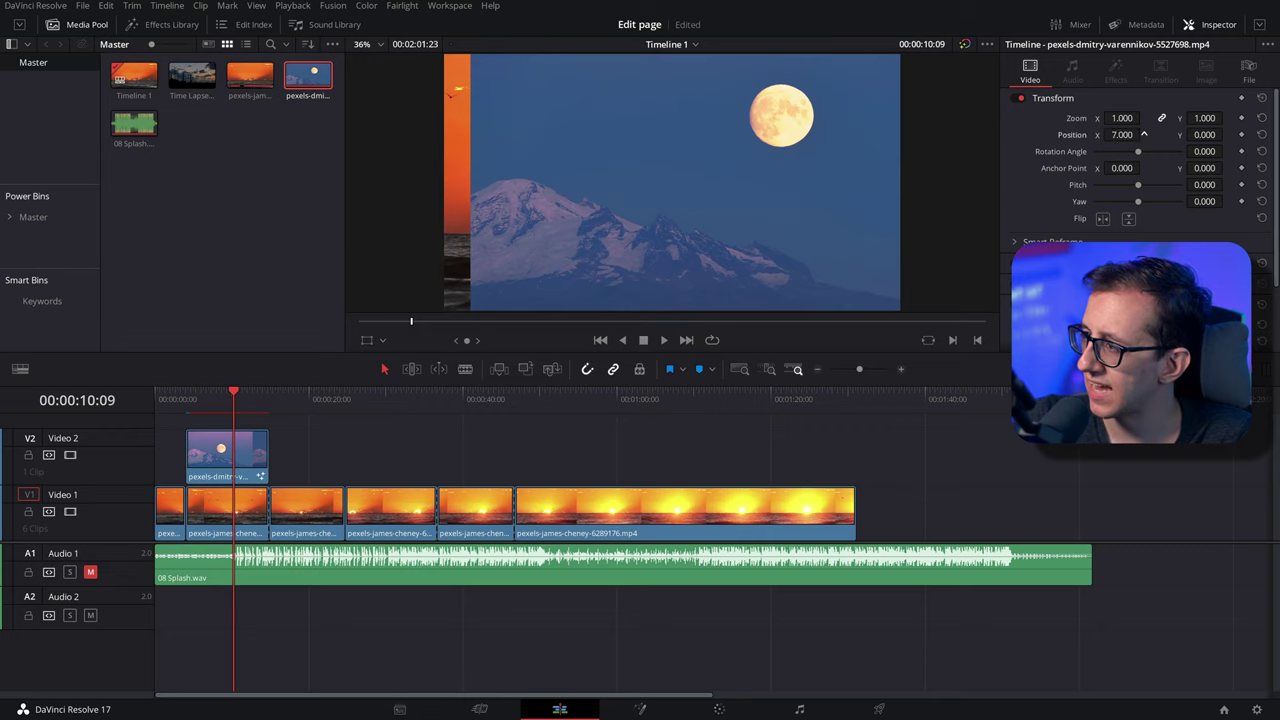
{"action": "left_click_drag", "start_coordinate": [1121, 134], "coordinate": [1122, 134]}
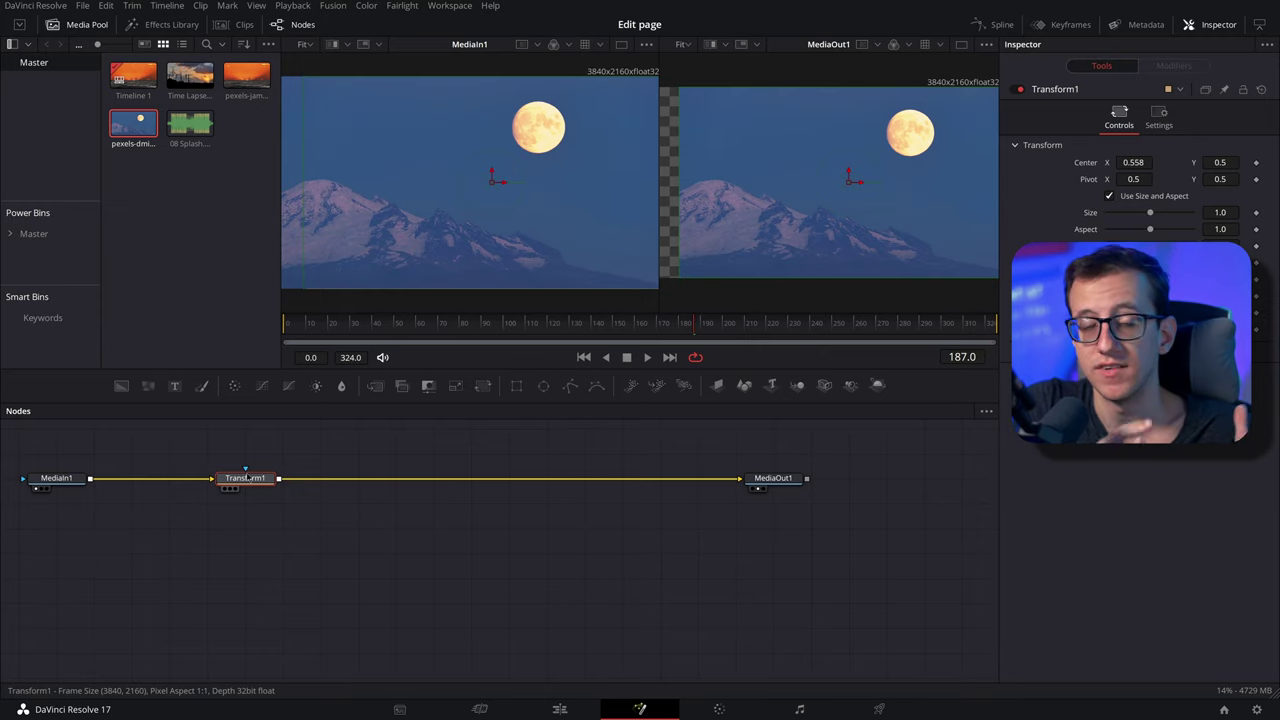
{"action": "left_click", "coordinate": [552, 710]}
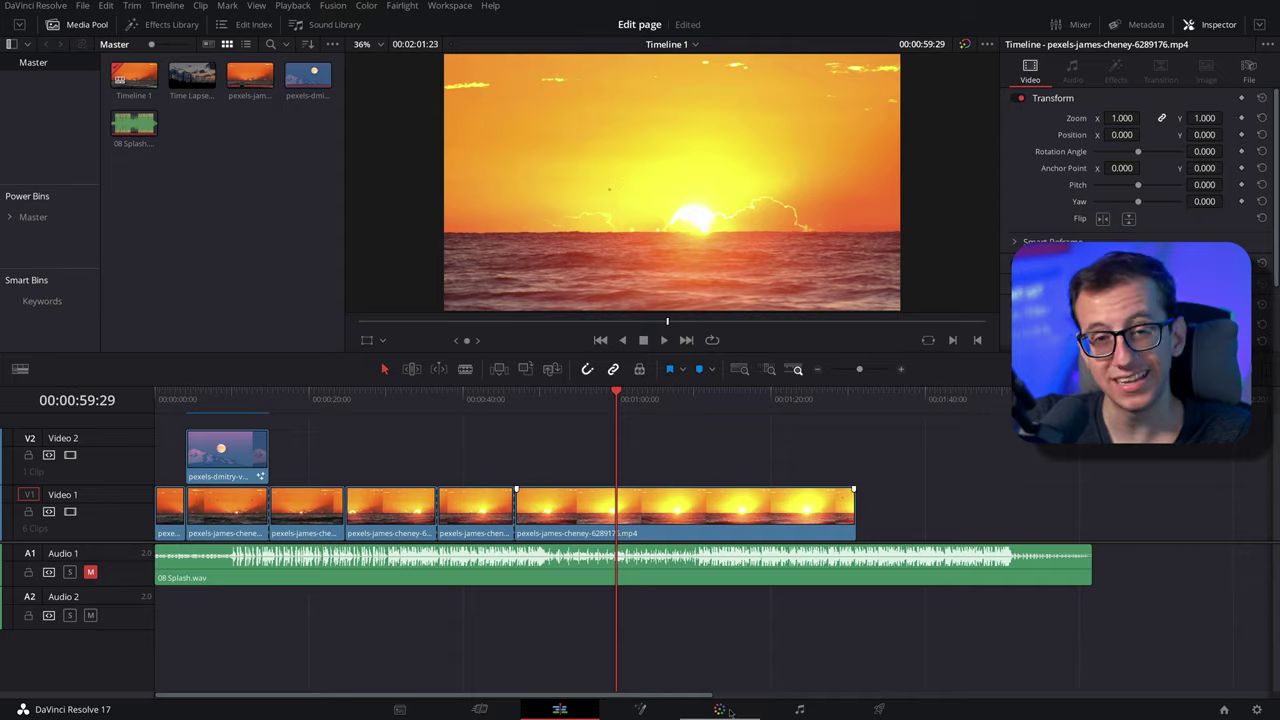
{"action": "left_click", "coordinate": [720, 709]}
- Bring the sunset clip from the timeline onto the Color page and hide the Gallery for a larger viewer
{"action": "key", "text": "shift+4"}
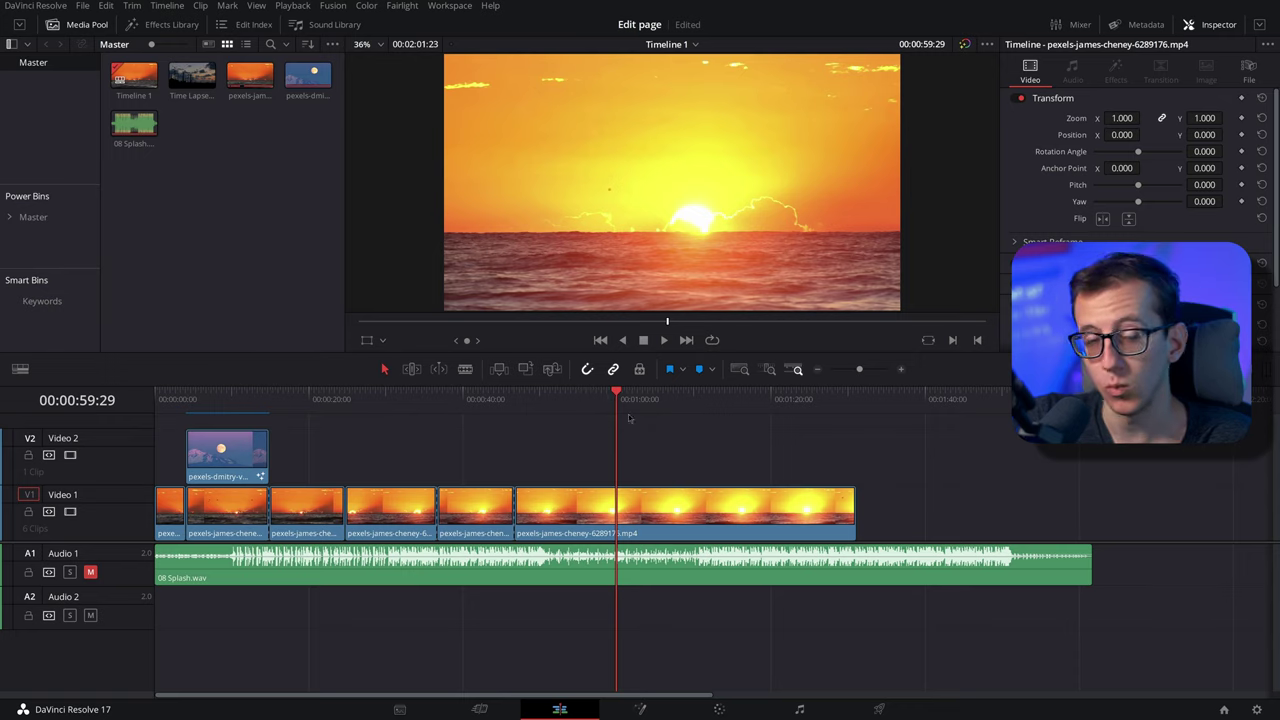
{"action": "left_click", "coordinate": [719, 709]}
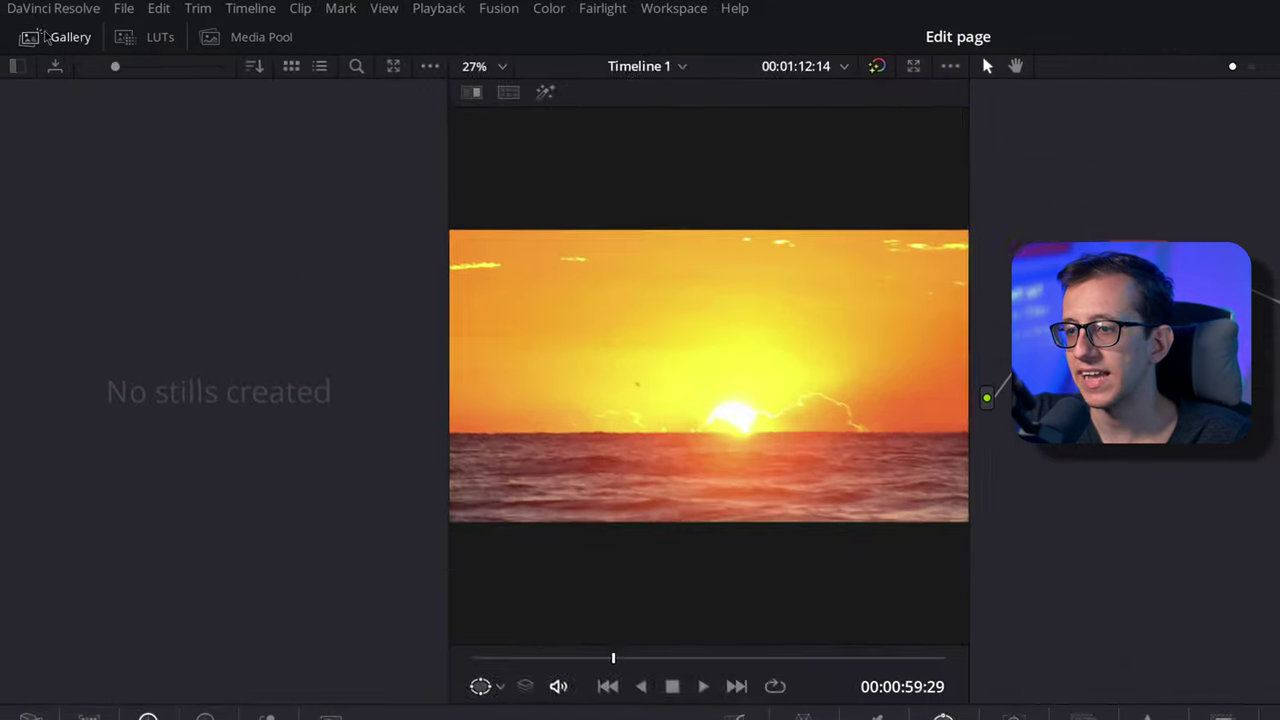
{"action": "left_click", "coordinate": [47, 24]}
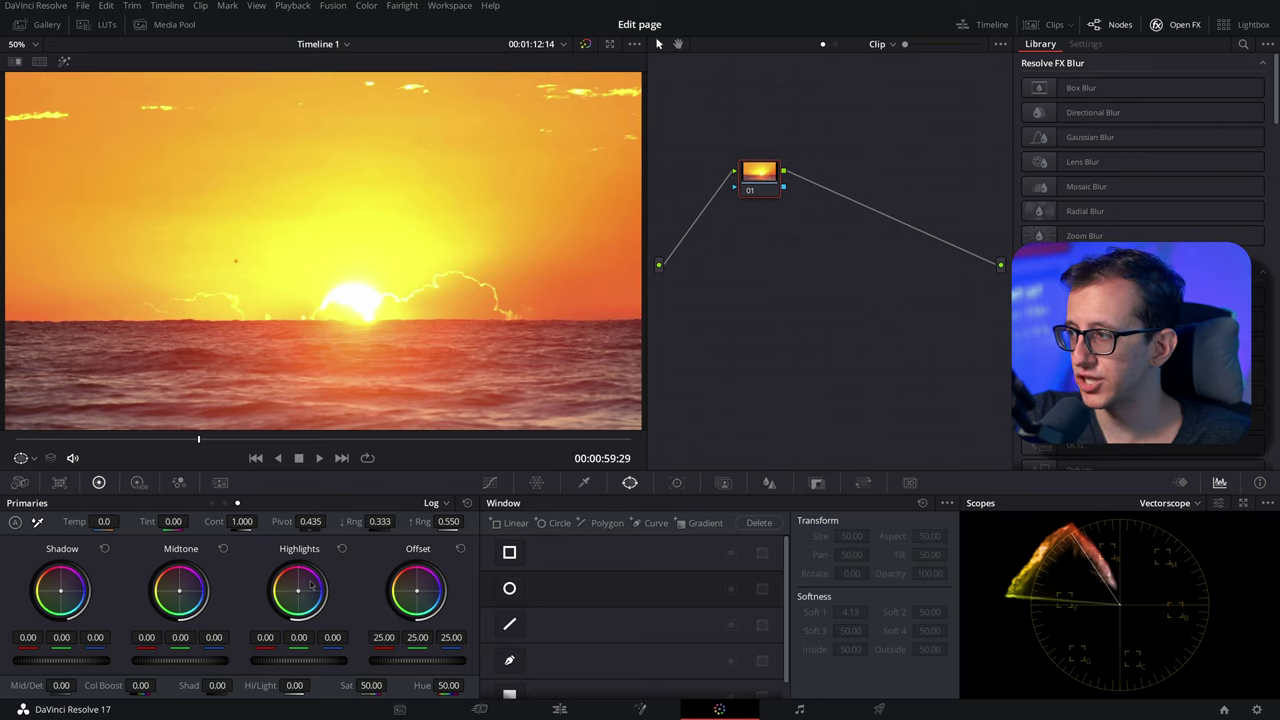
- Show the Curves palette and hide the Nodes and Open FX panels to widen the viewer
{"action": "left_click", "coordinate": [490, 482]}
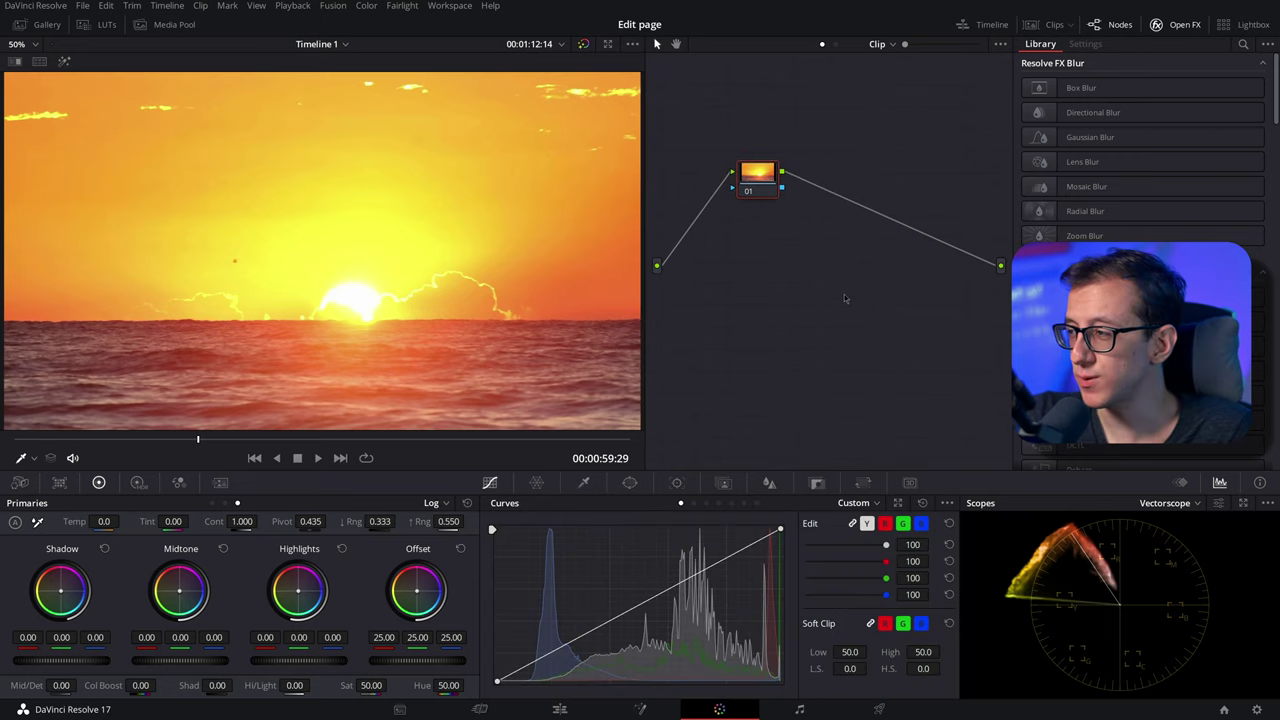
{"action": "left_click", "coordinate": [1100, 24]}
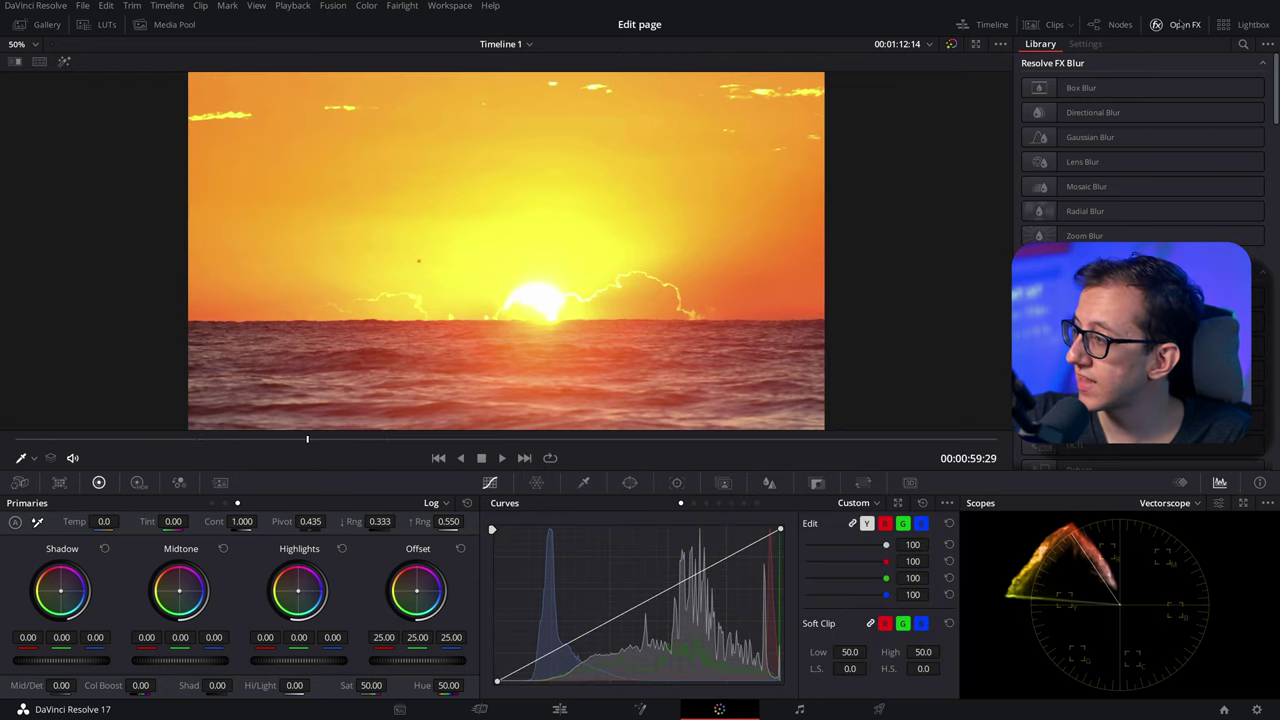
{"action": "left_click", "coordinate": [1180, 24]}
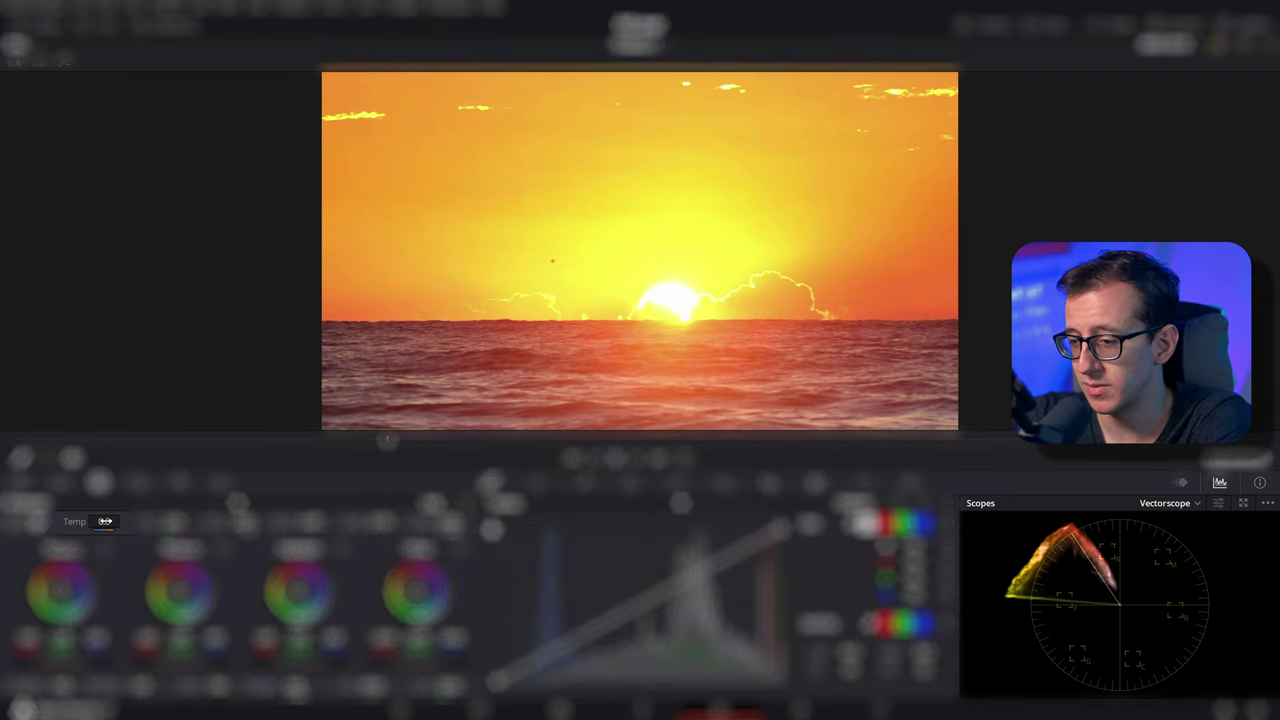
- Set Temp to about -2430, raise Saturation to 65 and lower Contrast to 0.838
{"action": "left_click_drag", "start_coordinate": [104, 521], "coordinate": [22, 521]}
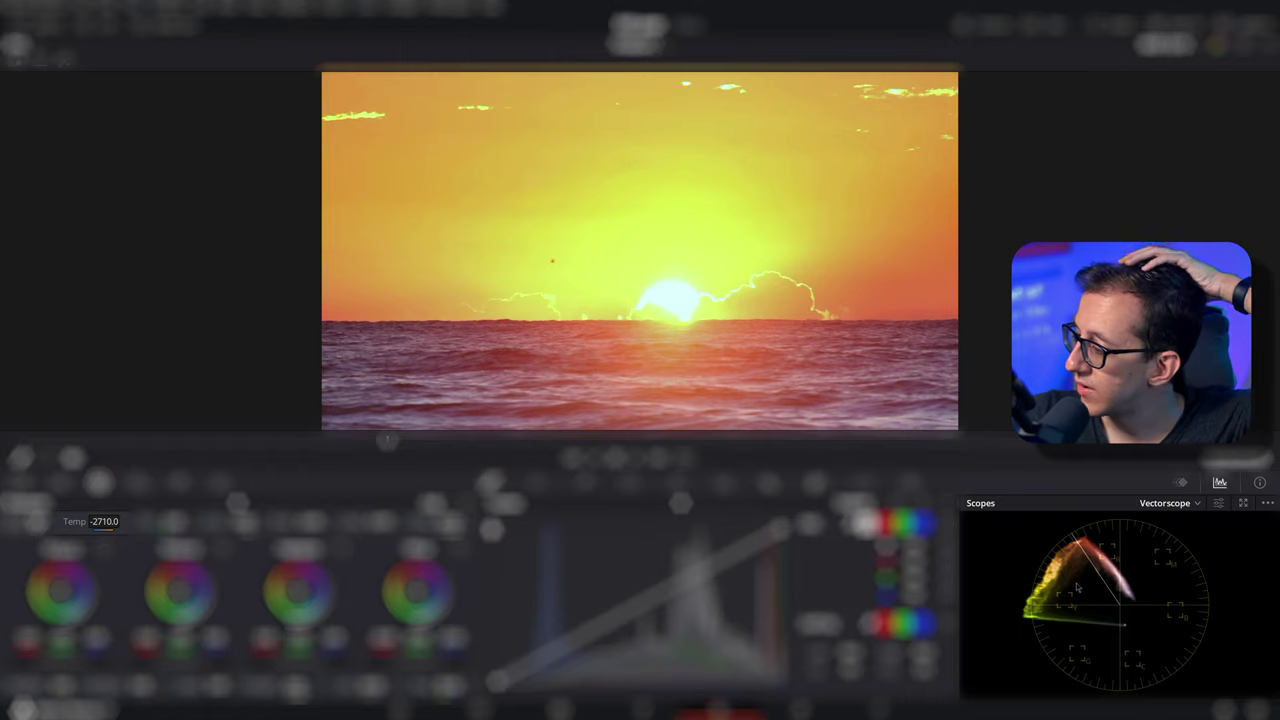
{"action": "left_click", "coordinate": [104, 521]}
{"action": "type", "text": "-350"}
{"action": "key", "text": "Return"}
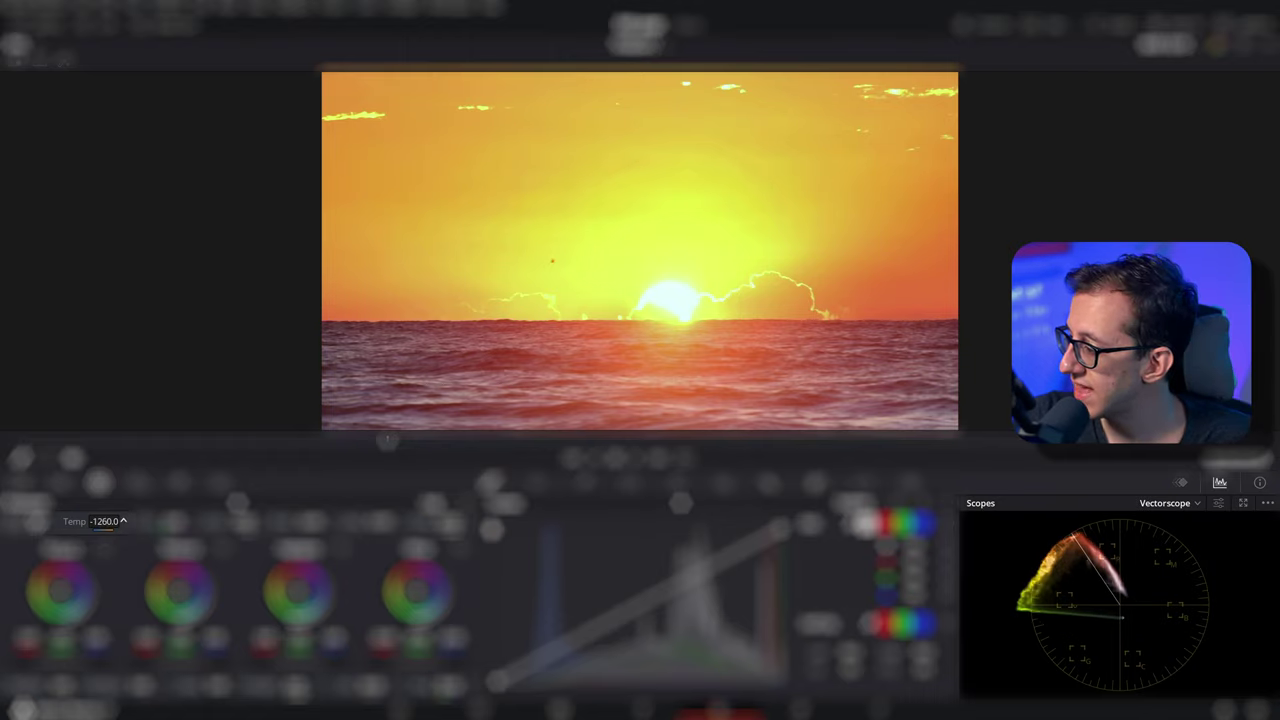
{"action": "left_click_drag", "start_coordinate": [104, 521], "coordinate": [60, 521]}
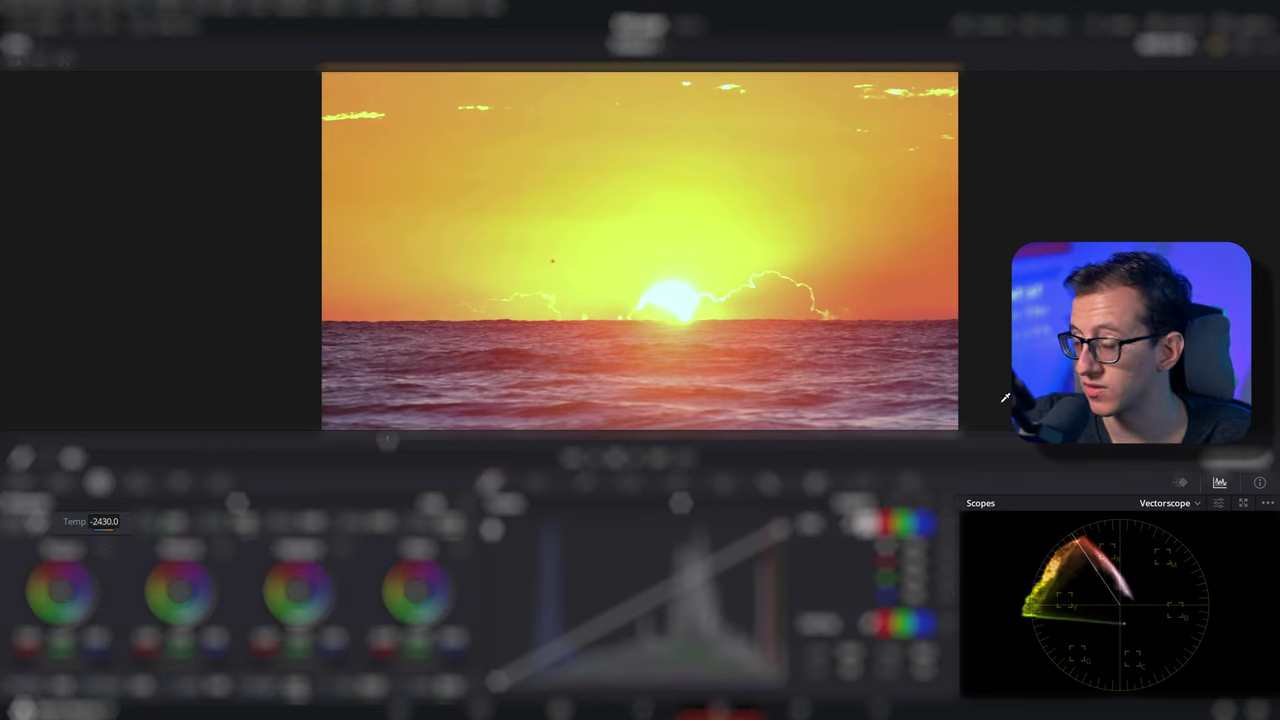
{"action": "left_click", "coordinate": [1190, 504]}
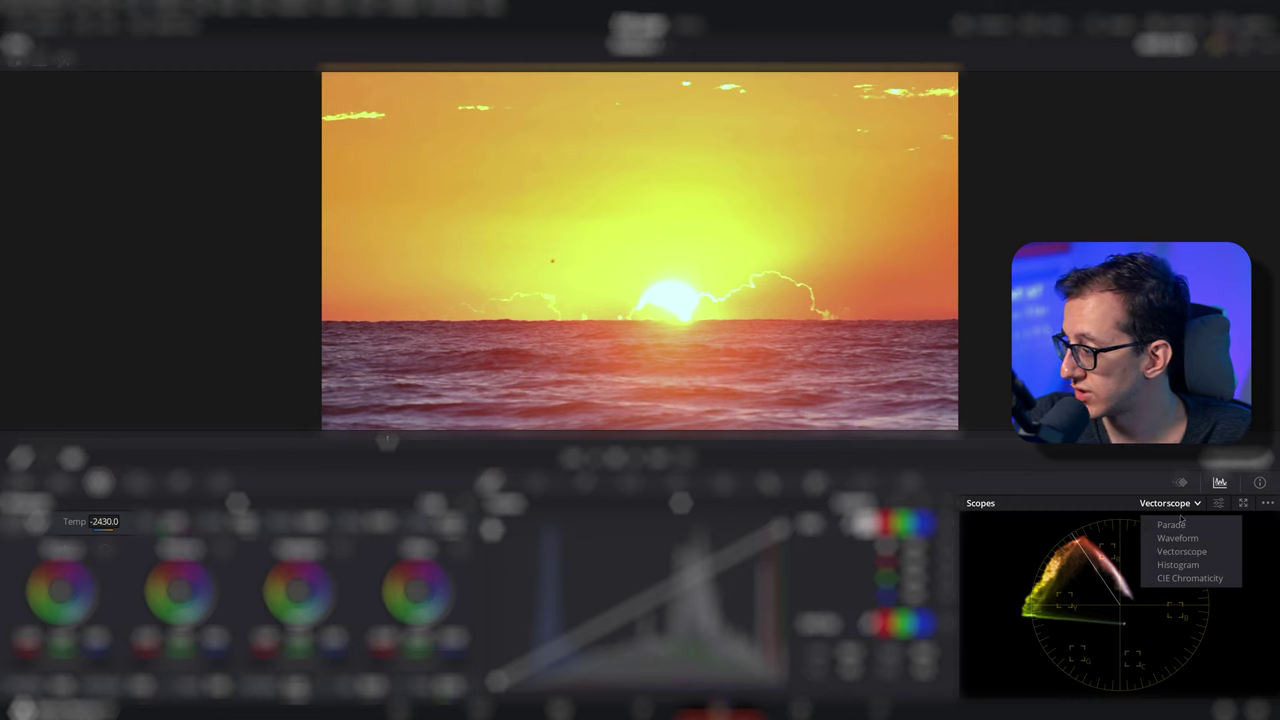
{"action": "key", "text": "Escape"}
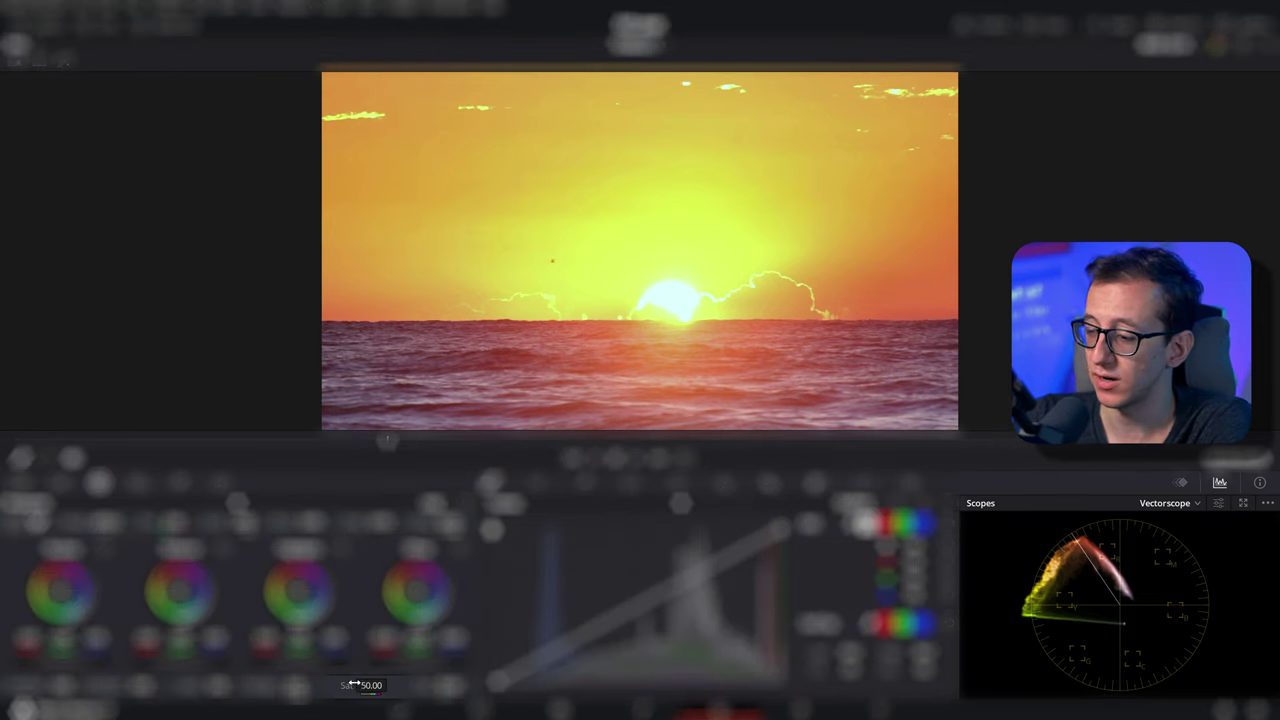
{"action": "left_click_drag", "start_coordinate": [354, 684], "coordinate": [390, 685]}
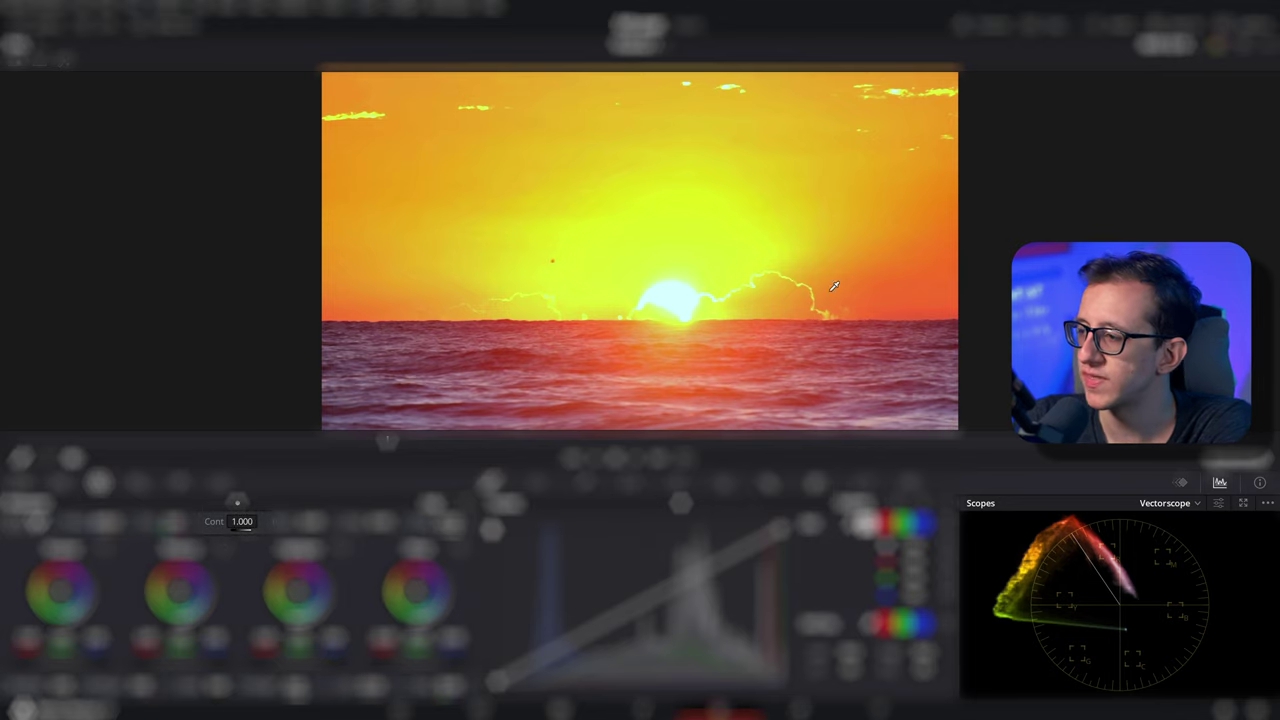
{"action": "left_click_drag", "start_coordinate": [243, 527], "coordinate": [215, 527]}
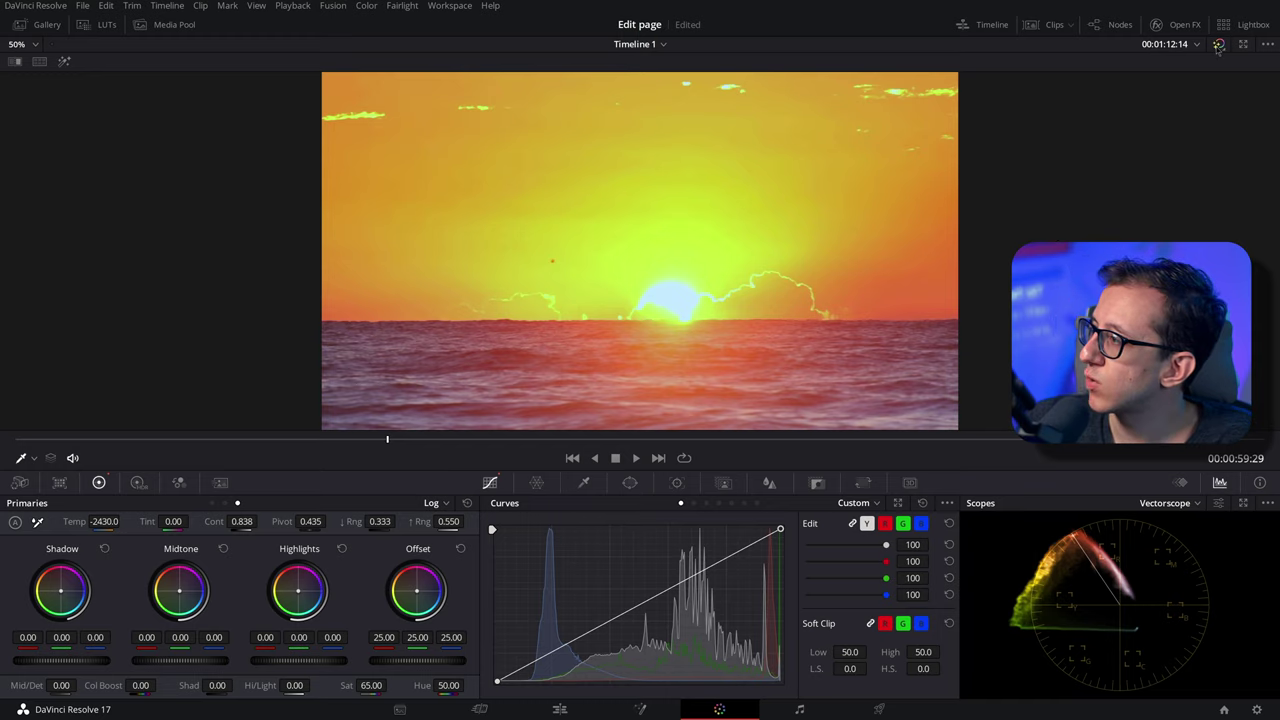
- Toggle the grade off and on repeatedly to compare it with the ungraded image
{"action": "left_click", "coordinate": [1218, 45]}
{"action": "left_click", "coordinate": [1218, 45]}
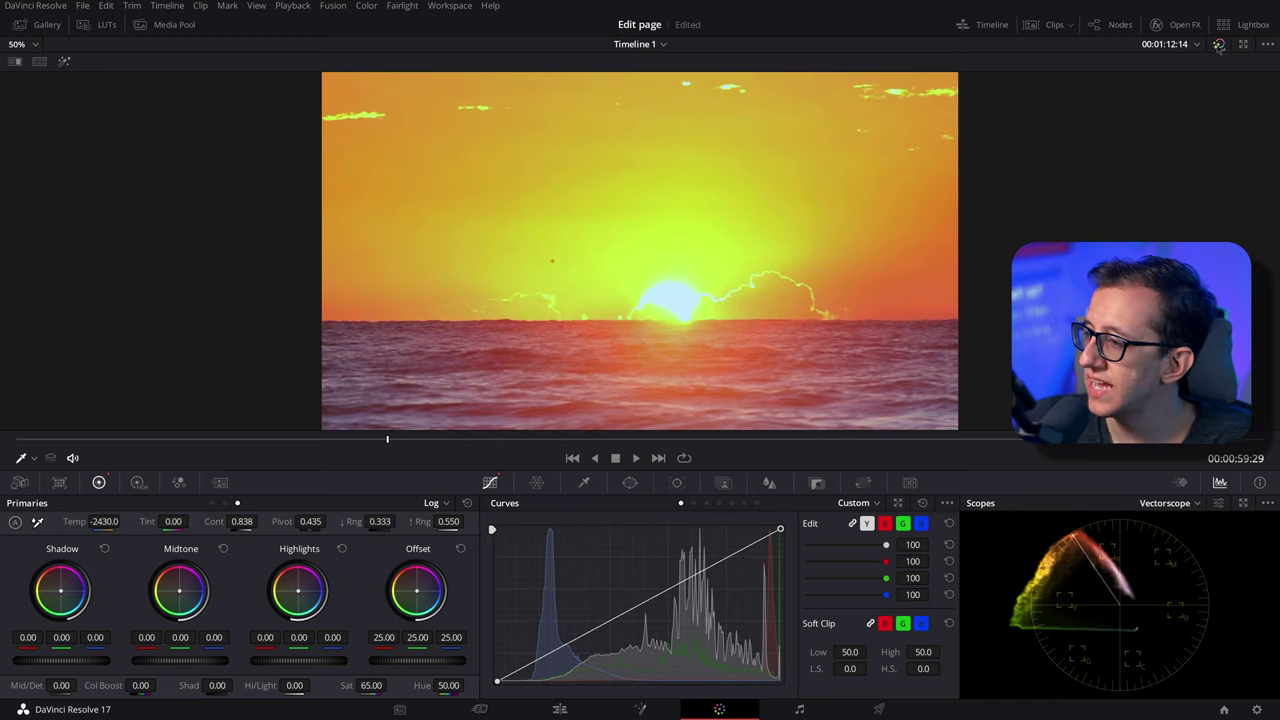
{"action": "left_click", "coordinate": [1218, 45]}
{"action": "left_click", "coordinate": [1218, 45]}
{"action": "left_click", "coordinate": [1218, 45]}
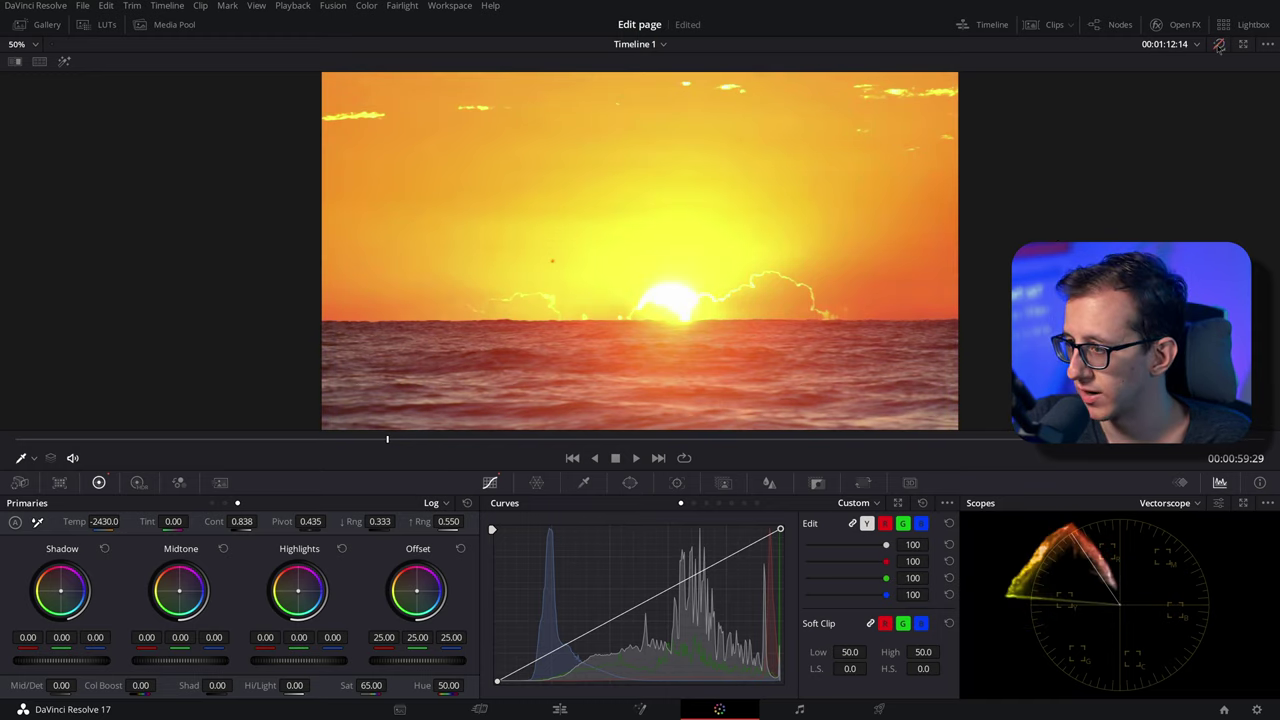
{"action": "left_click", "coordinate": [1218, 45]}
{"action": "left_click", "coordinate": [1218, 45]}
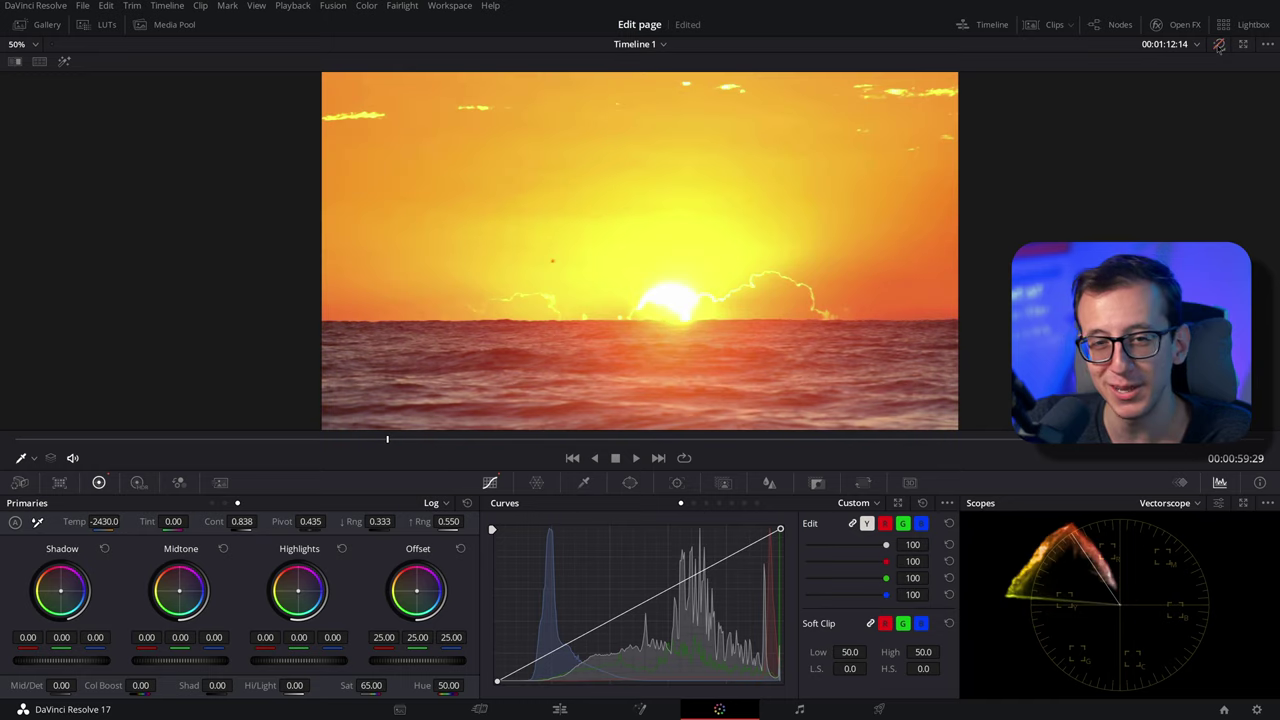
{"action": "left_click", "coordinate": [1218, 45]}
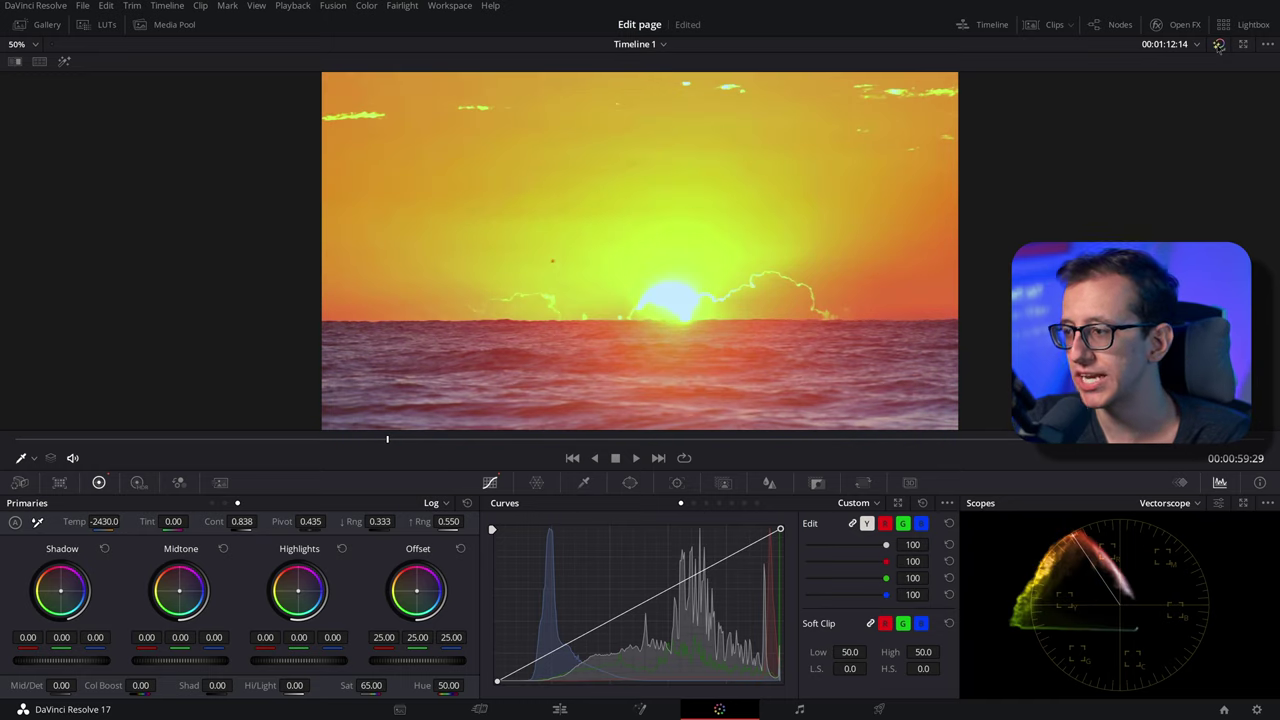
{"action": "left_click", "coordinate": [1219, 45]}
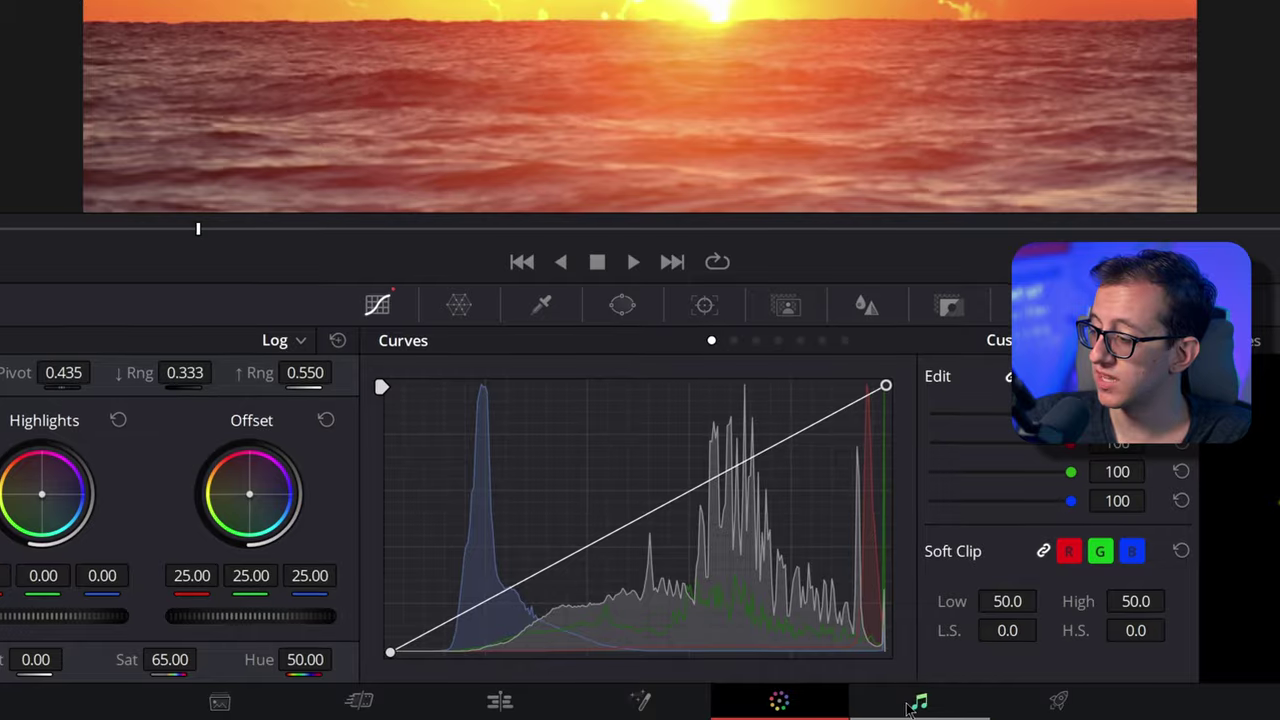
- On the Fairlight page, lower the Audio 1 fader to -18 dB and open its Equalizer
{"action": "left_click", "coordinate": [797, 709]}
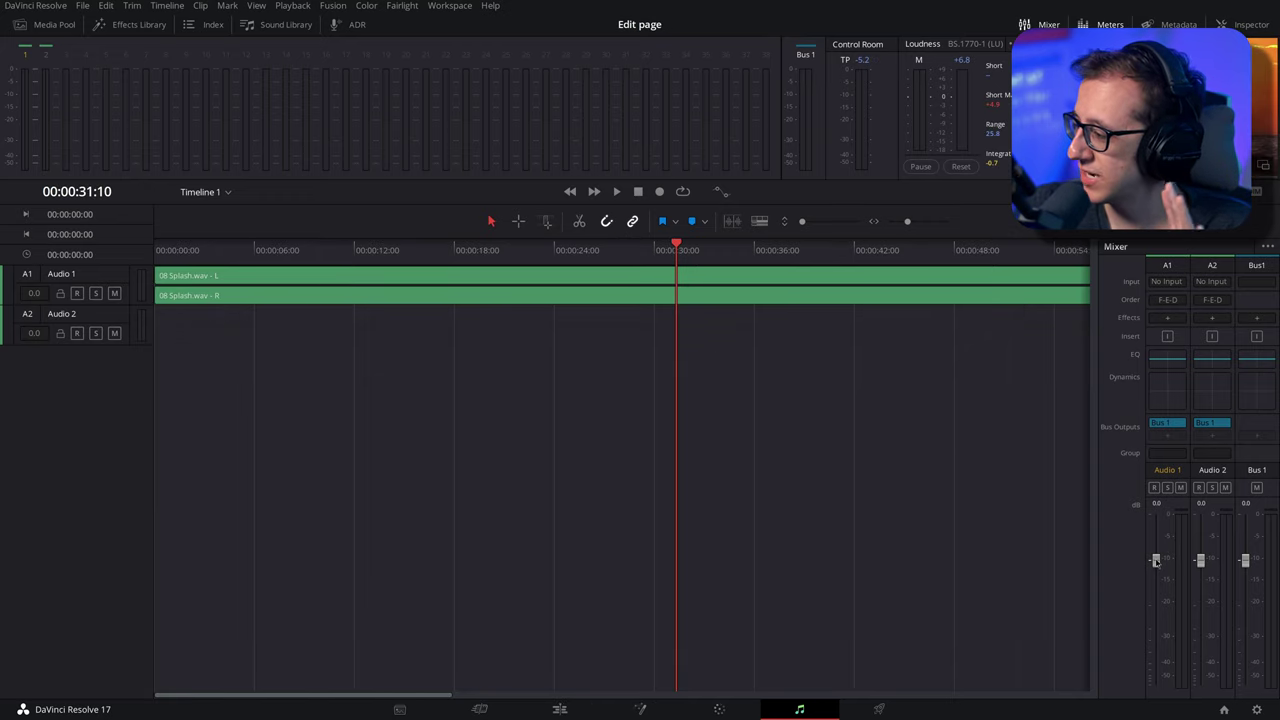
{"action": "left_click_drag", "start_coordinate": [1155, 562], "coordinate": [1158, 610]}
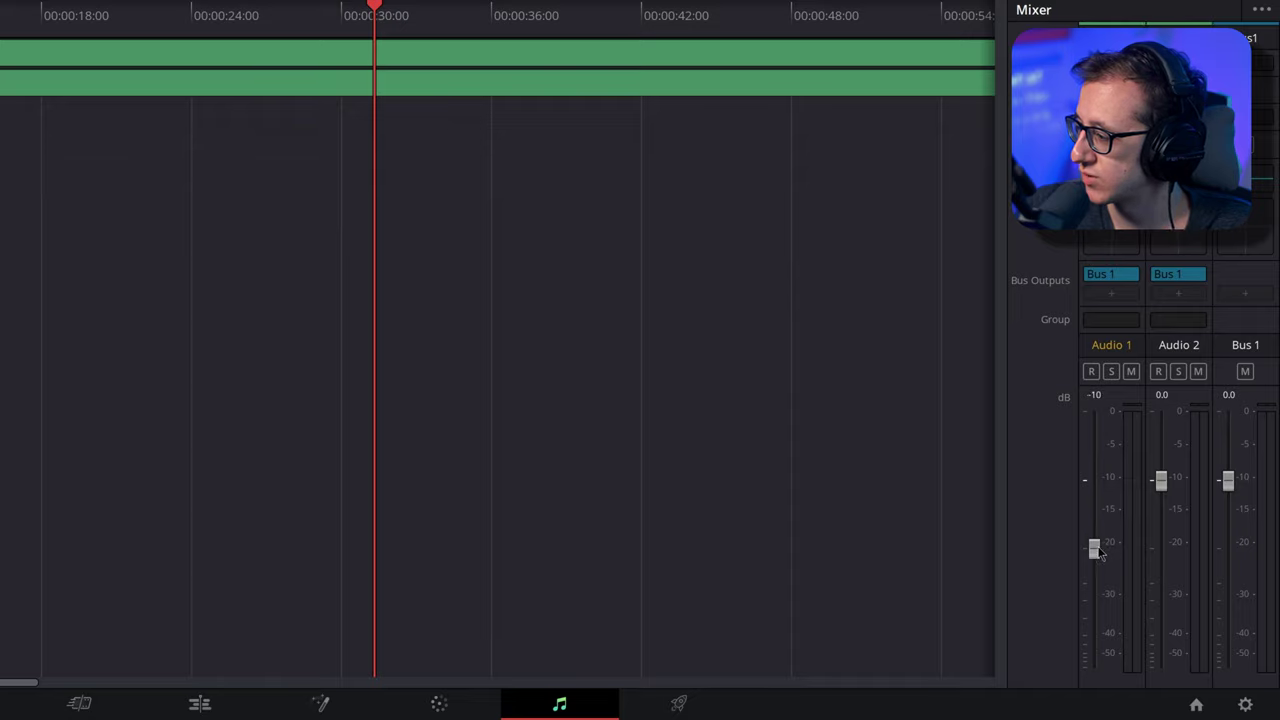
{"action": "left_click_drag", "start_coordinate": [1099, 553], "coordinate": [1101, 580]}
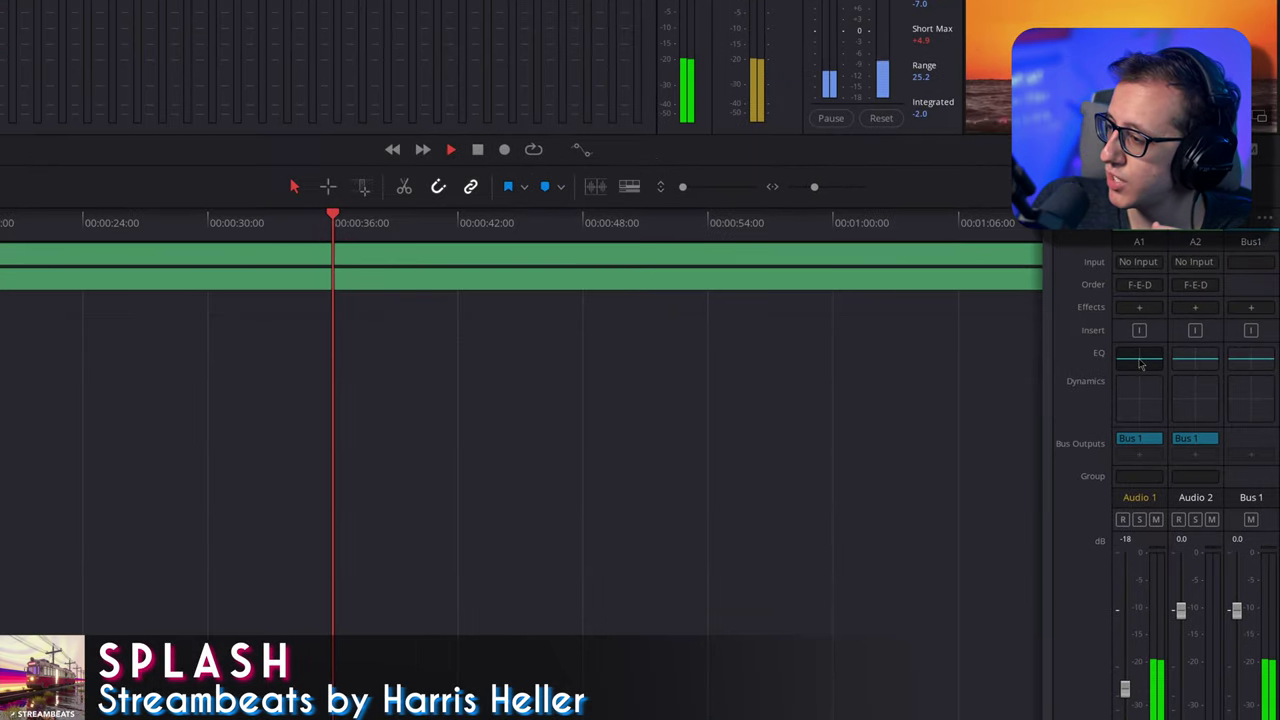
{"action": "left_click", "coordinate": [1140, 364]}
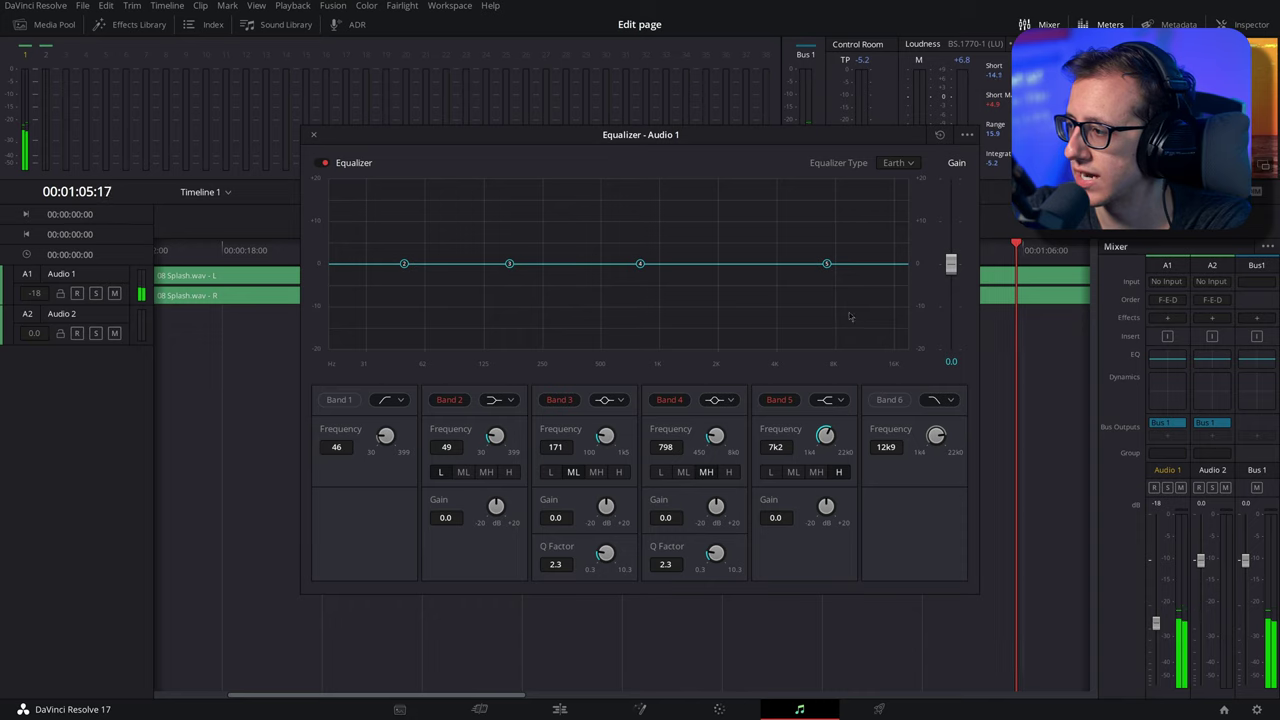
- Try Band 5 at -20 dB at lower frequencies, then return it to nearly flat
{"action": "left_click_drag", "start_coordinate": [808, 263], "coordinate": [808, 350]}
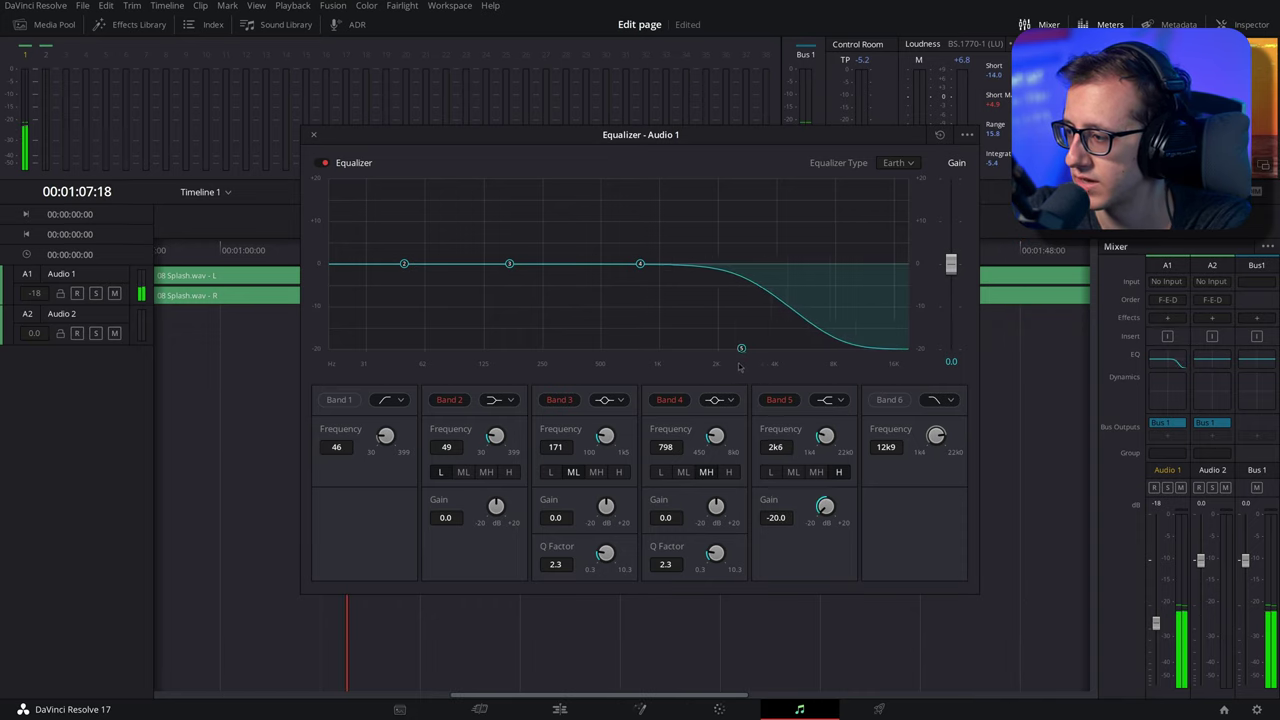
{"action": "left_click_drag", "start_coordinate": [740, 367], "coordinate": [601, 368]}
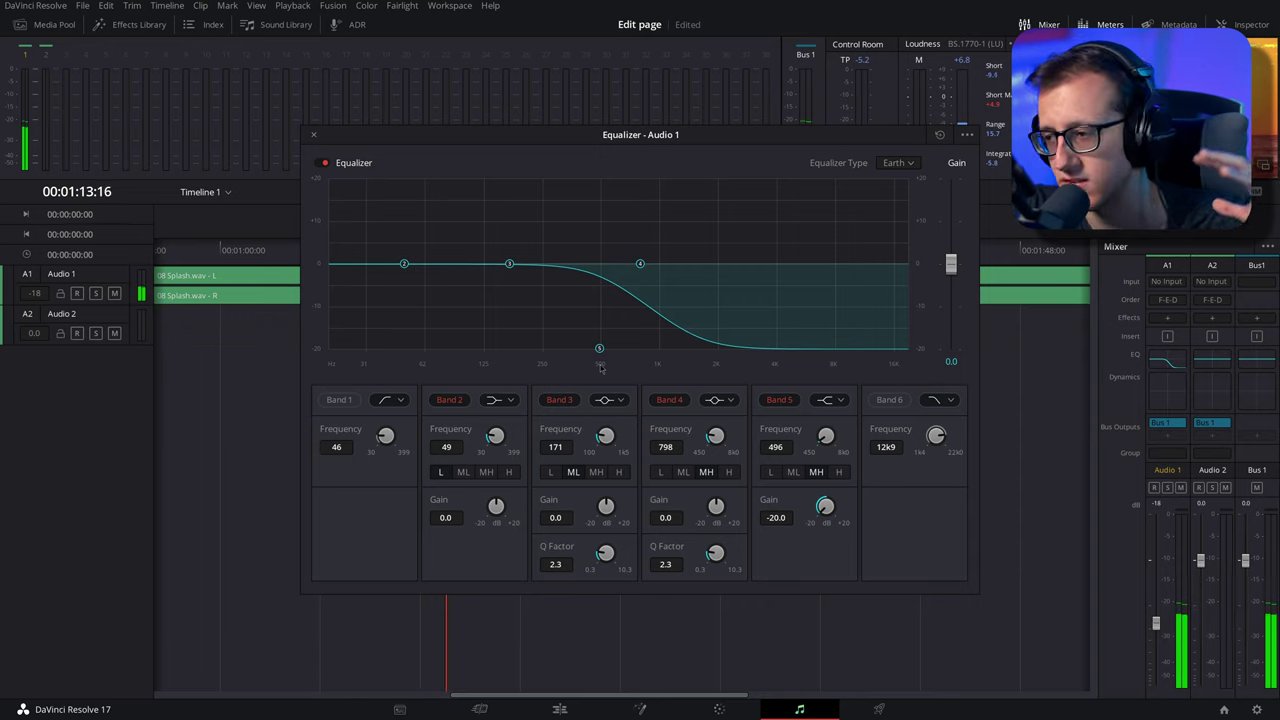
{"action": "left_click_drag", "start_coordinate": [600, 368], "coordinate": [760, 268]}
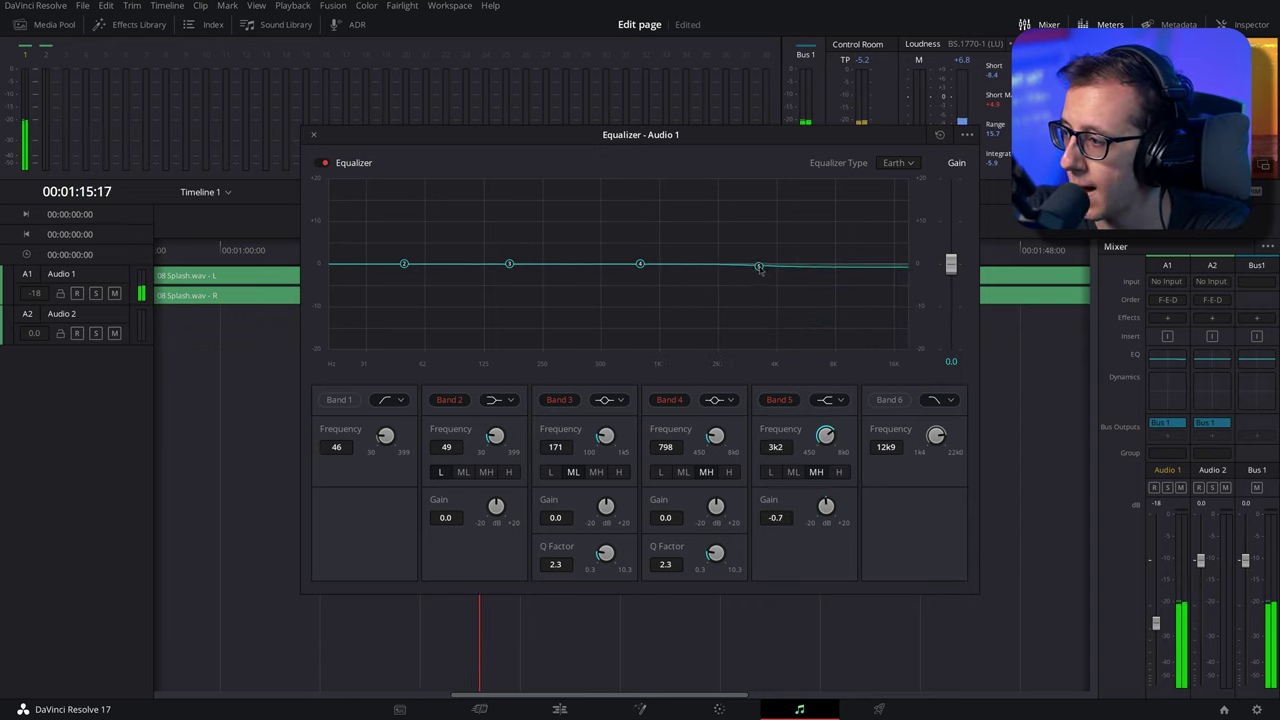
- Cut Band 3 and Band 2 to -20 dB and move on to the Deliver page
{"action": "left_click_drag", "start_coordinate": [510, 266], "coordinate": [510, 370]}
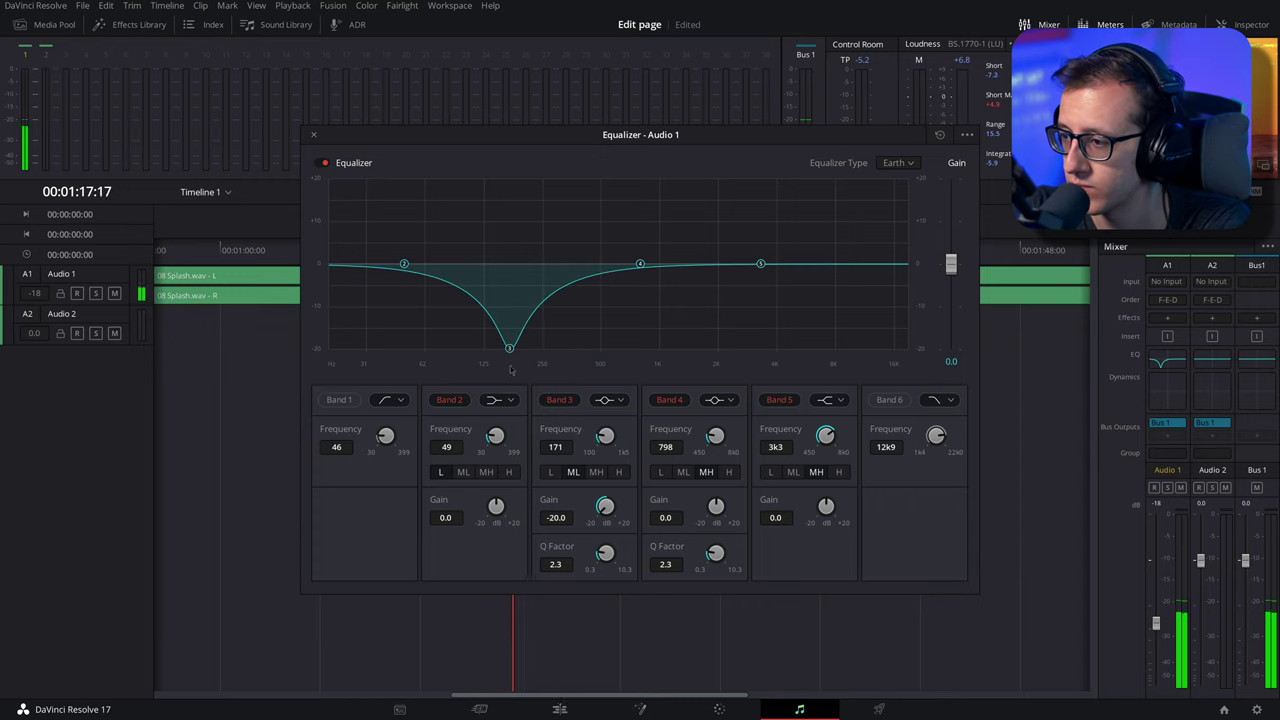
{"action": "left_click_drag", "start_coordinate": [404, 264], "coordinate": [735, 348]}
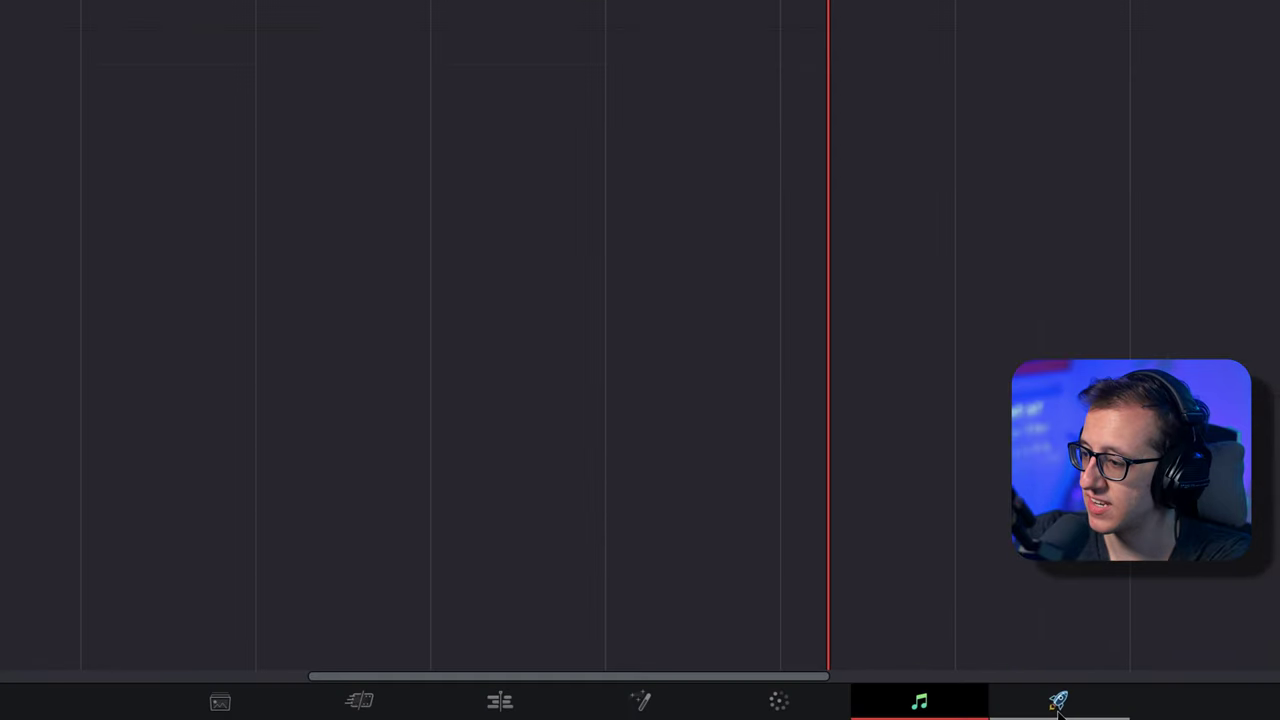
{"action": "left_click", "coordinate": [901, 708]}
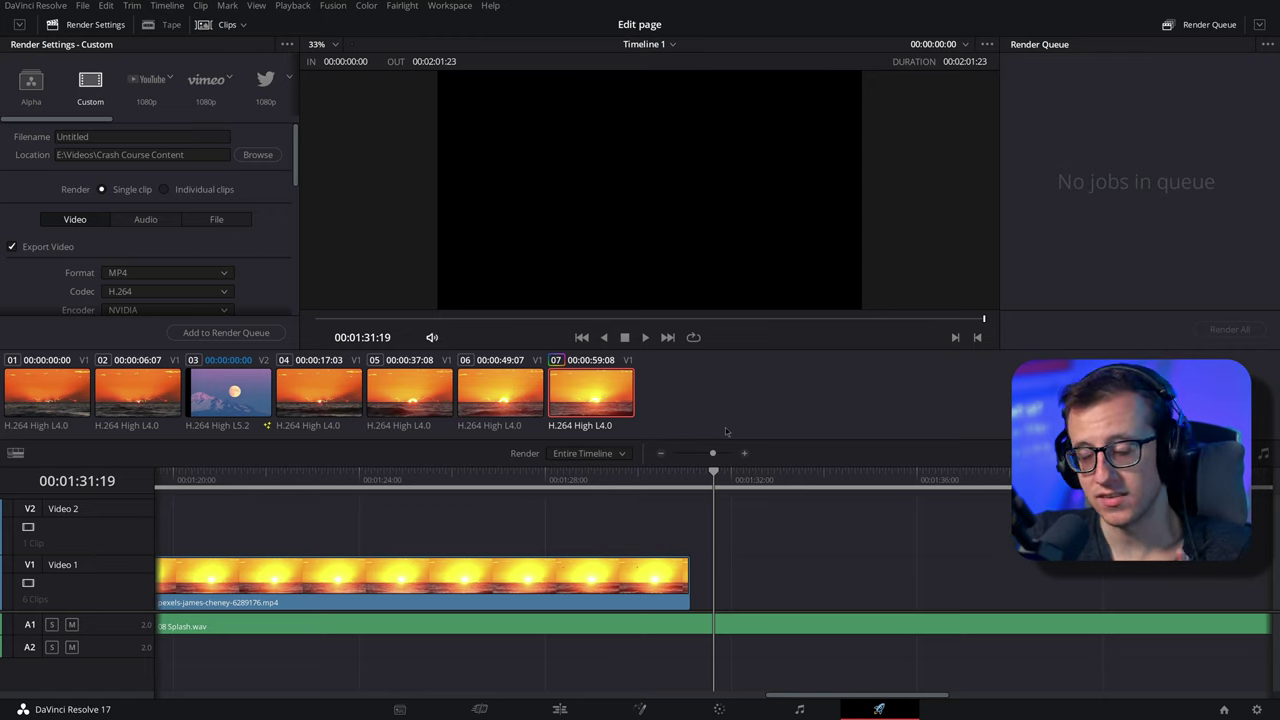
- Keep the render range at Entire Timeline and stay on the Custom preset after previewing YouTube 1080p
{"action": "left_click", "coordinate": [590, 453]}
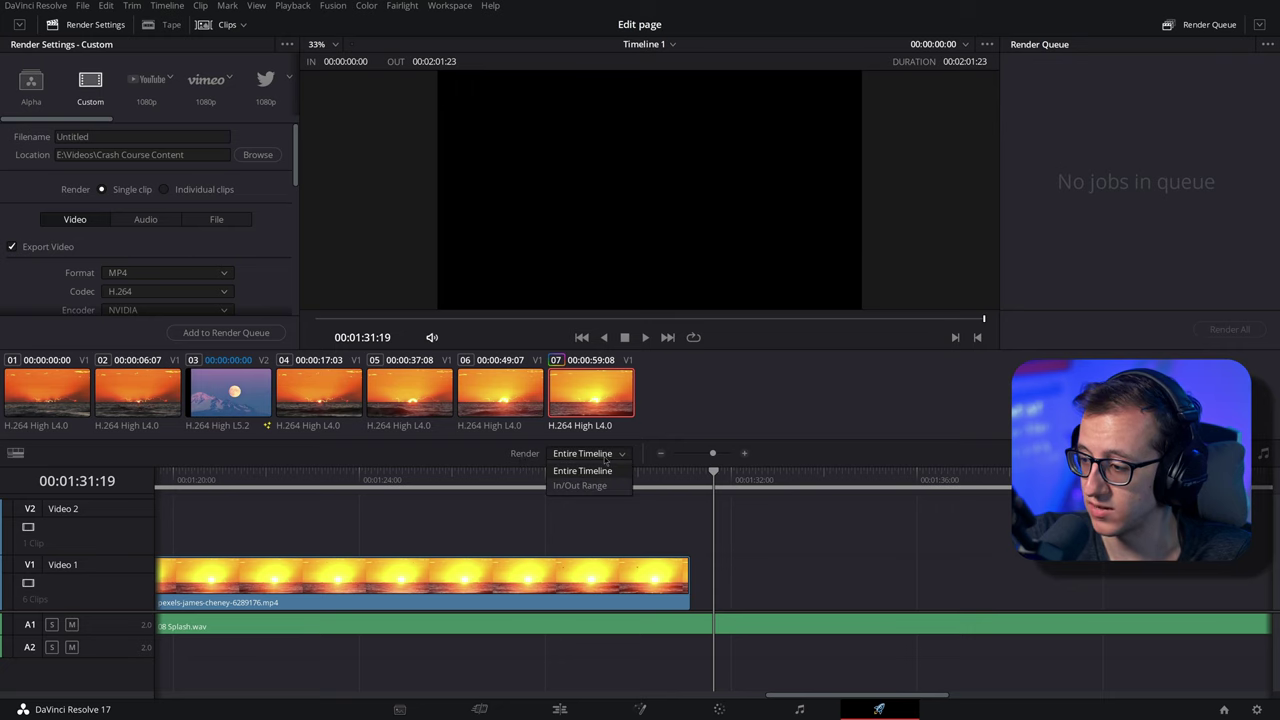
{"action": "left_click", "coordinate": [583, 470]}
{"action": "scroll", "coordinate": [273, 217], "scroll_direction": "down", "scroll_amount": 10}
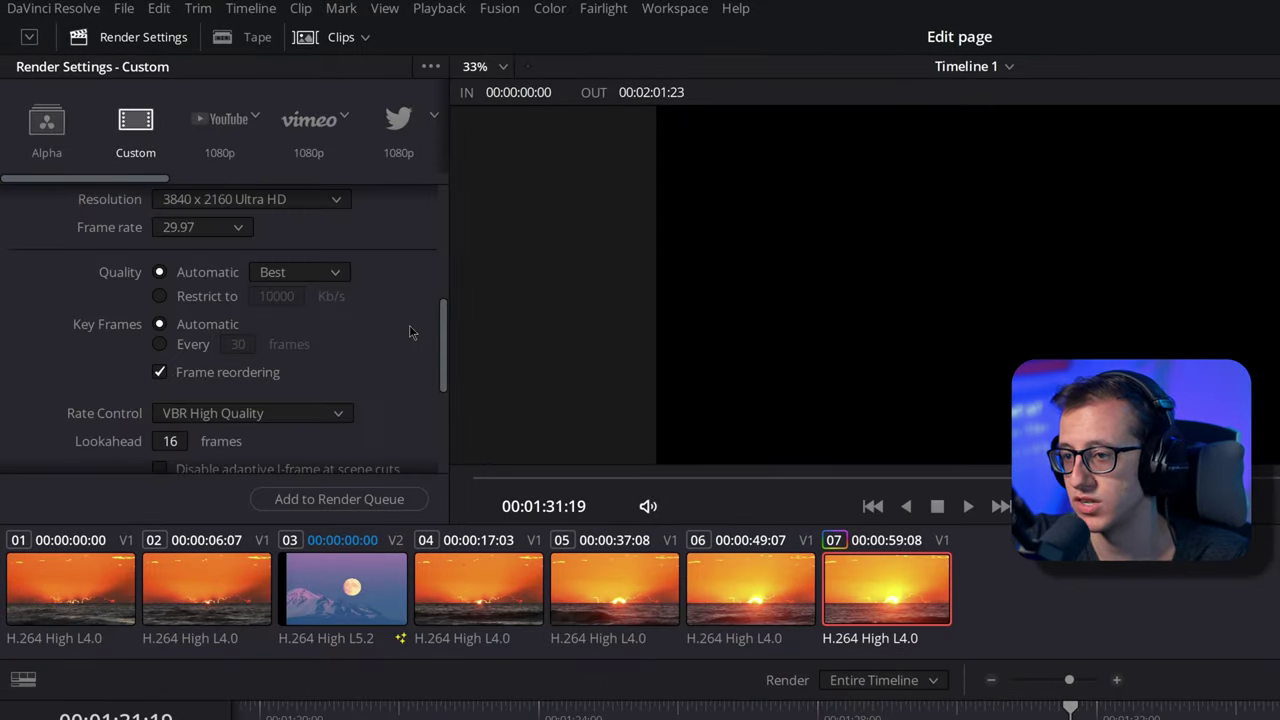
{"action": "scroll", "coordinate": [409, 325], "scroll_direction": "up", "scroll_amount": 5}
{"action": "scroll", "coordinate": [346, 291], "scroll_direction": "up", "scroll_amount": 2}
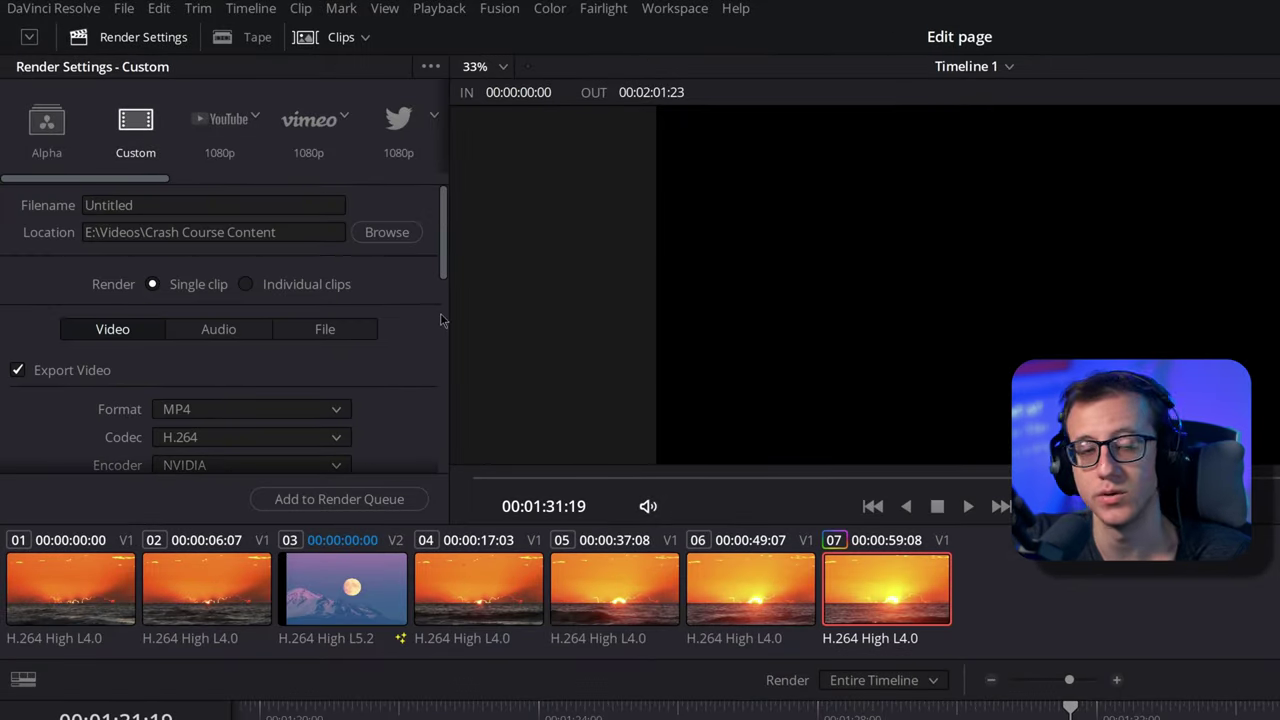
{"action": "left_click", "coordinate": [218, 129]}
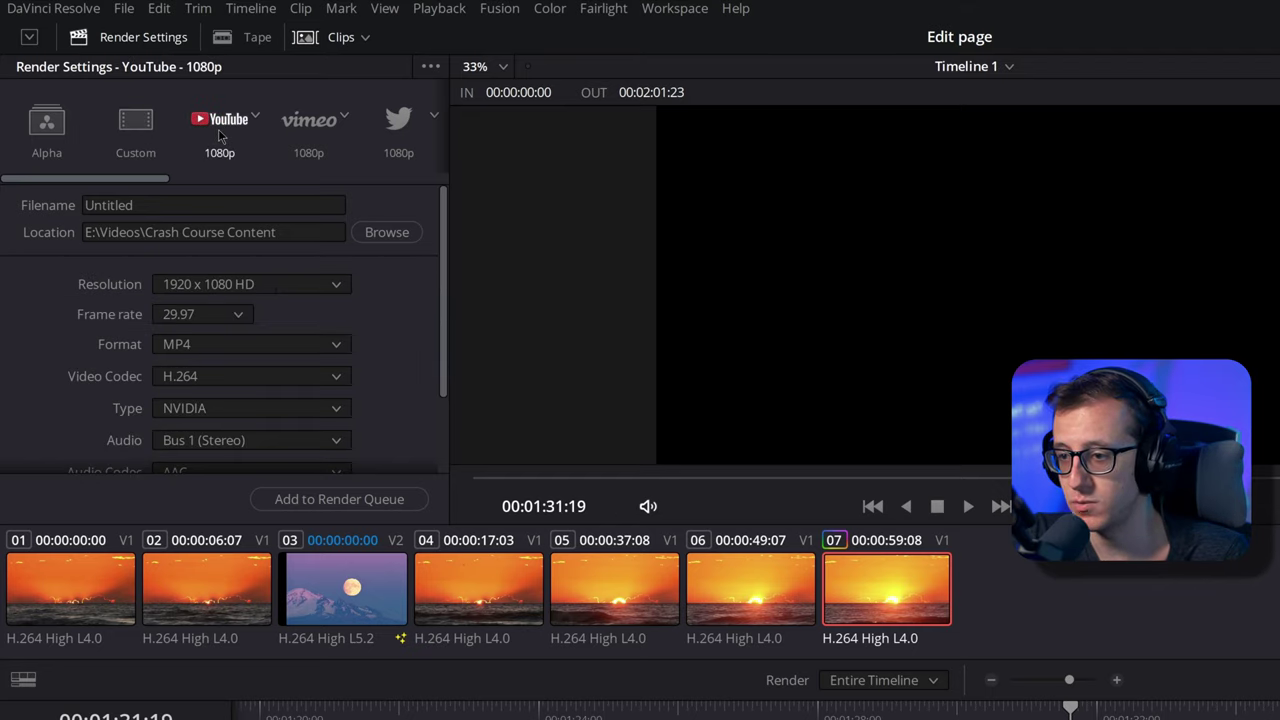
{"action": "left_click", "coordinate": [136, 119]}
- Set the render quality to Automatic, Best
{"action": "scroll", "coordinate": [412, 350], "scroll_direction": "down", "scroll_amount": 10}
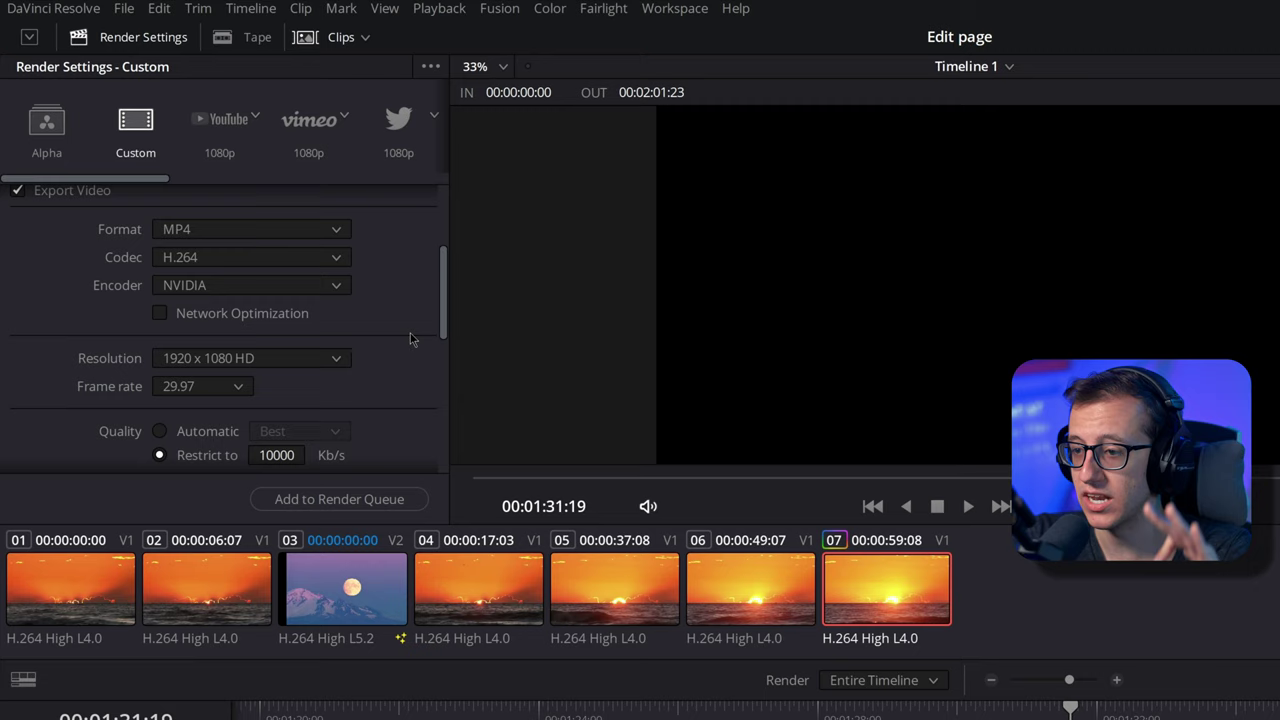
{"action": "scroll", "coordinate": [412, 335], "scroll_direction": "down", "scroll_amount": 2}
{"action": "scroll", "coordinate": [412, 335], "scroll_direction": "up", "scroll_amount": 8}
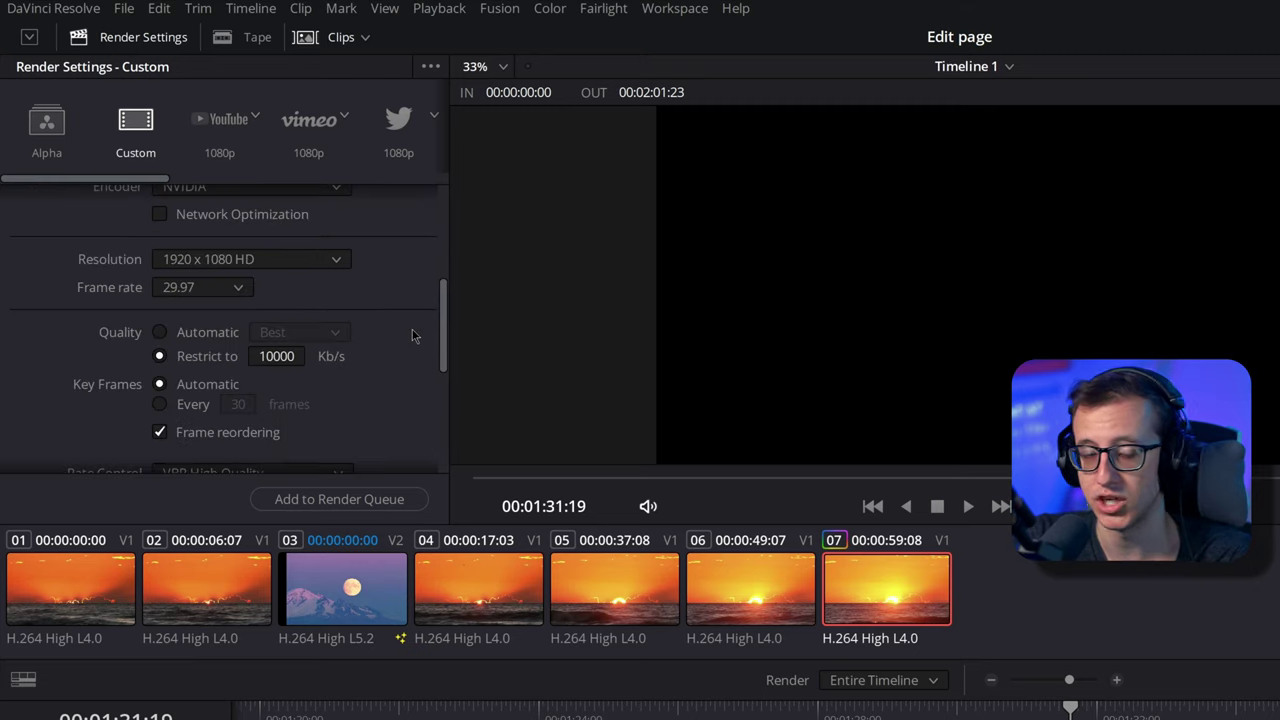
{"action": "scroll", "coordinate": [401, 316], "scroll_direction": "up", "scroll_amount": 3}
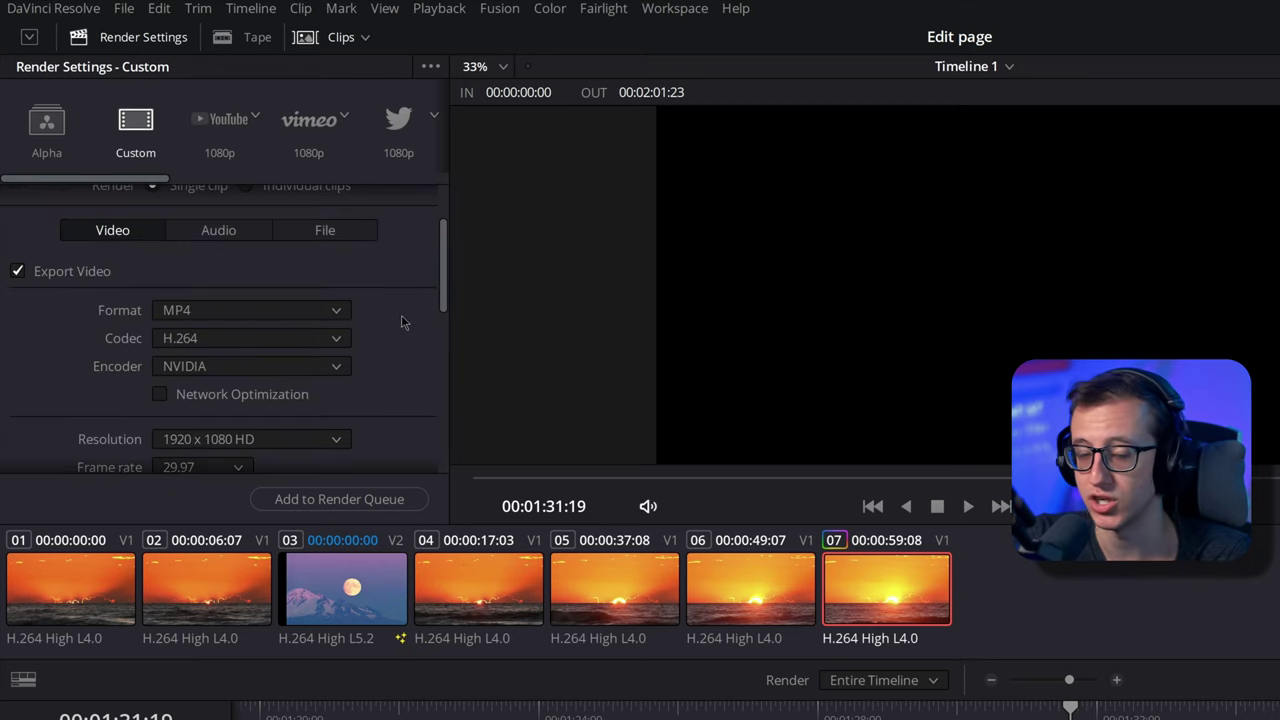
{"action": "scroll", "coordinate": [405, 310], "scroll_direction": "down", "scroll_amount": 3}
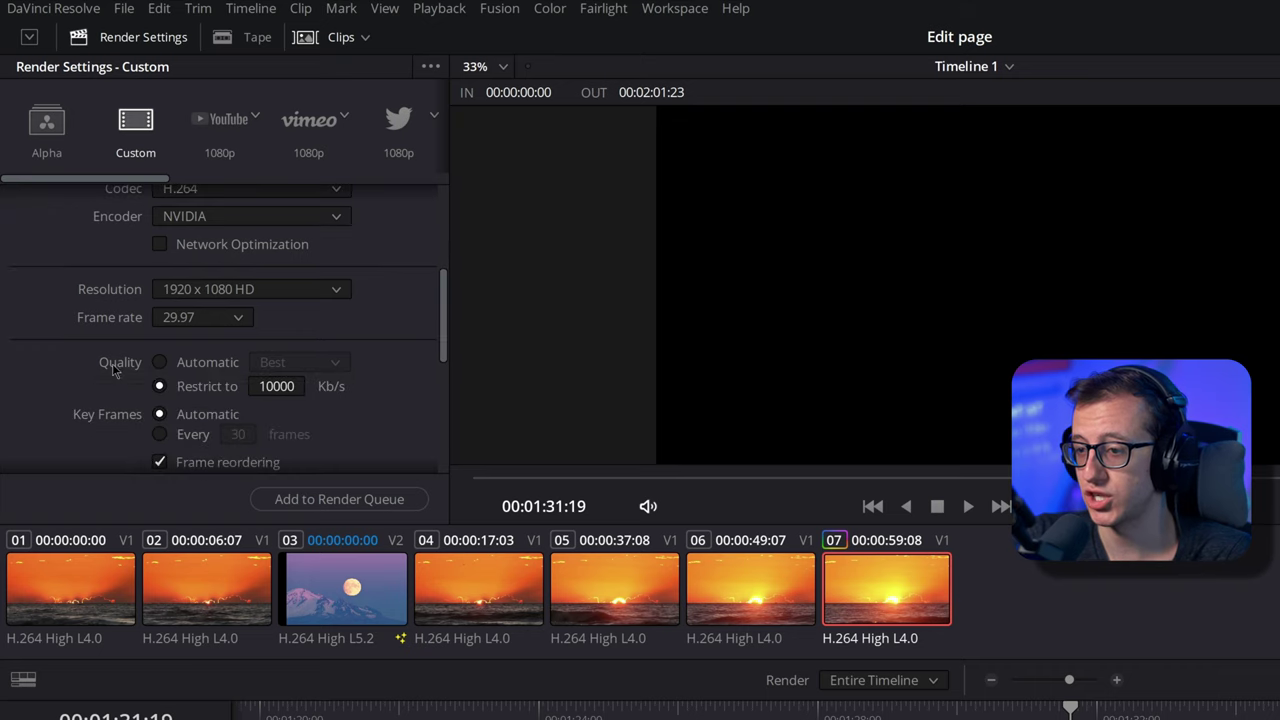
{"action": "left_click", "coordinate": [160, 364]}
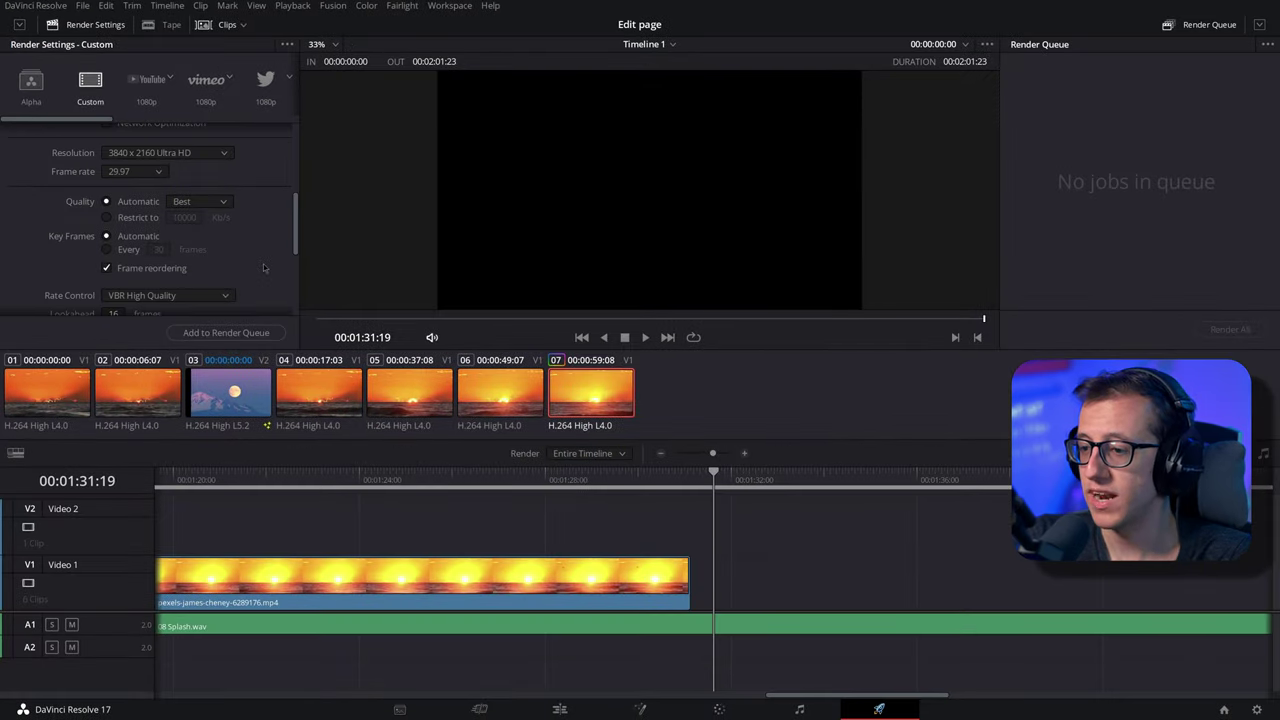
- Add the entire-timeline render to the queue, leaving the range at Entire Timeline
{"action": "left_click", "coordinate": [249, 336]}
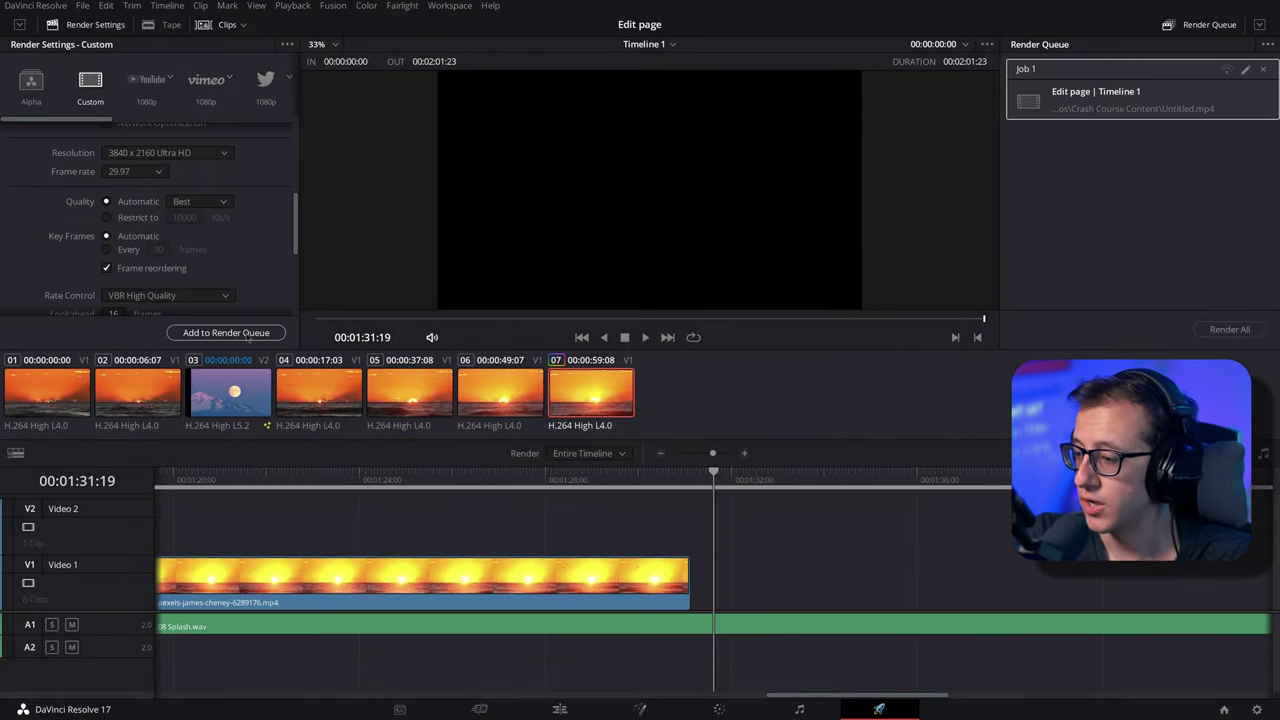
{"action": "left_click", "coordinate": [589, 453]}
{"action": "left_click", "coordinate": [591, 454]}
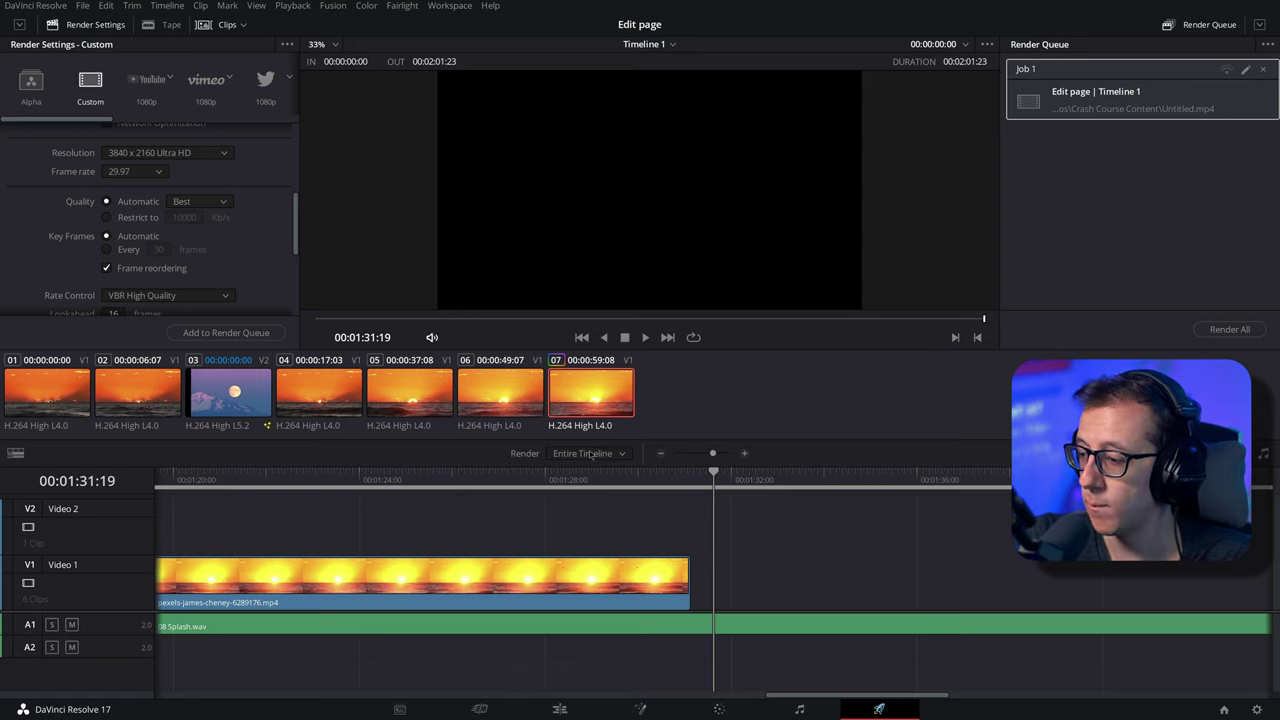
- Mark In at 01:23:18 and Out at 01:27:20, then queue that range as a second job
{"action": "left_click_drag", "start_coordinate": [588, 494], "coordinate": [340, 473]}
{"action": "key", "text": "i"}
{"action": "key", "text": "o"}
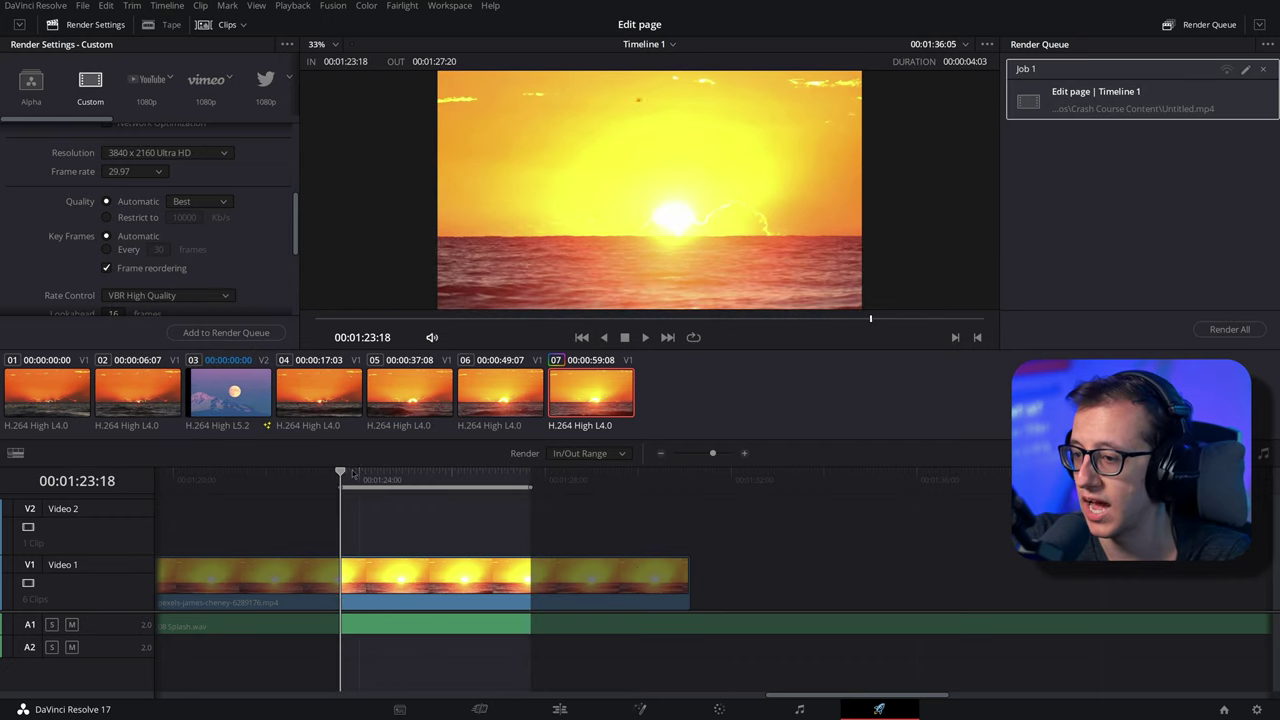
{"action": "left_click", "coordinate": [240, 334]}
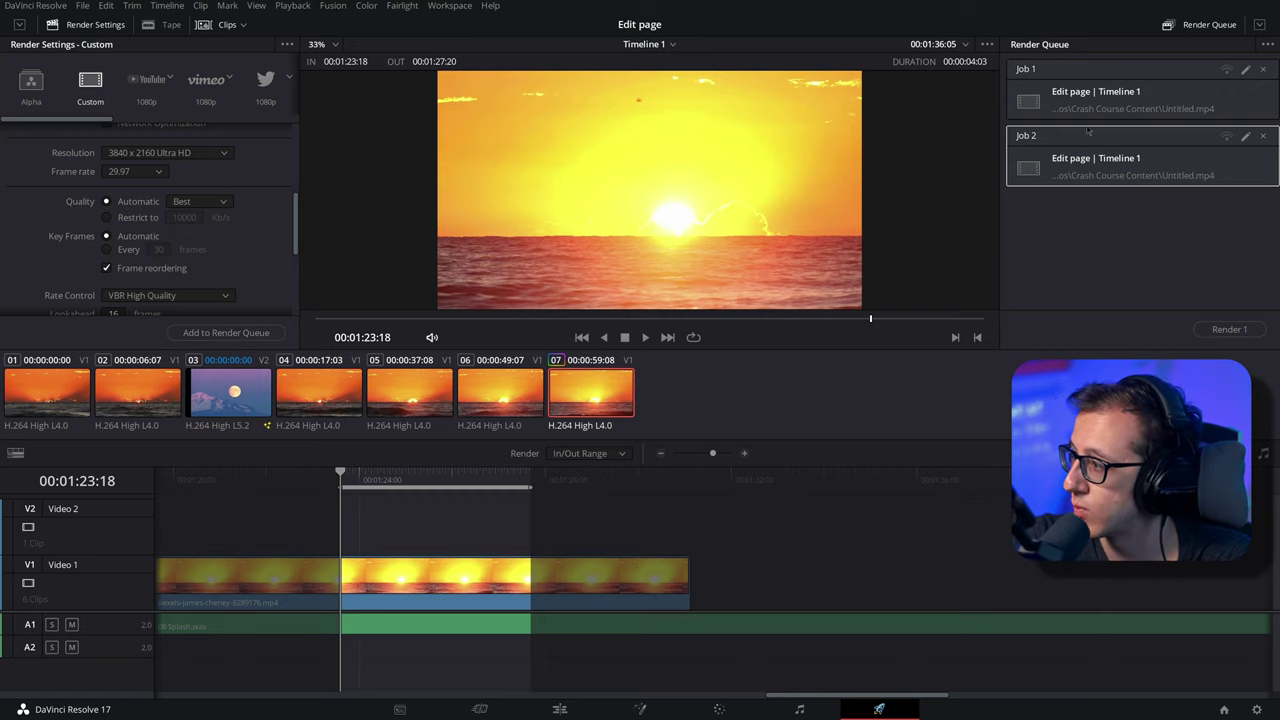